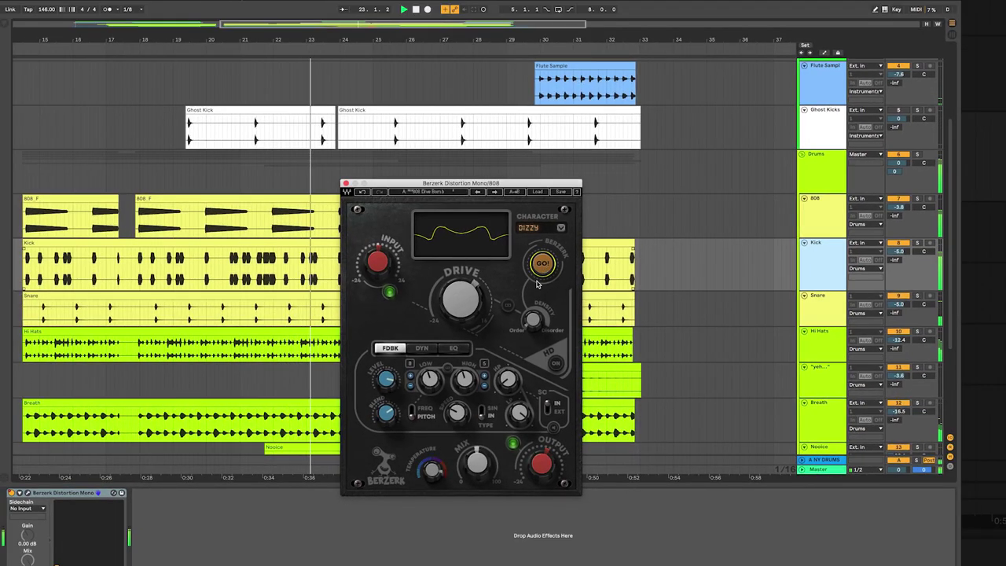
Step: Set the distortion's Density to 77.4 and view the available Character options without changing the DIZZY character
mouse_move(533, 321)
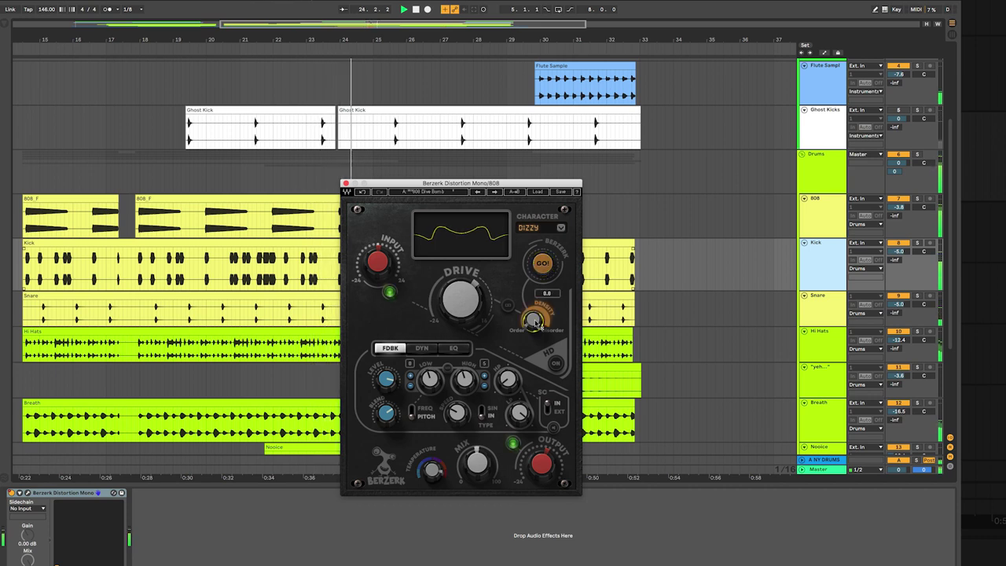
left_click_drag(534, 320, 536, 320)
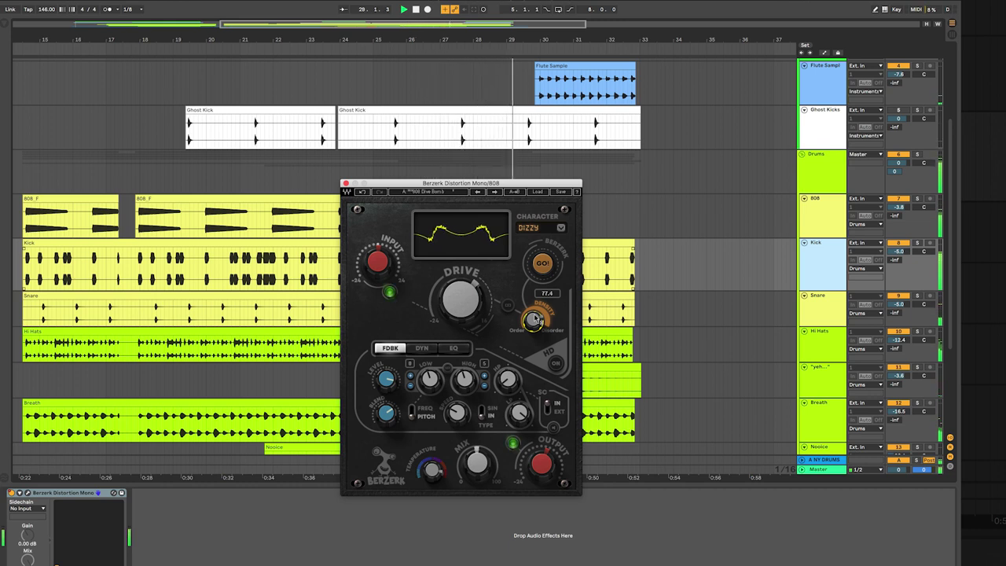
left_click(561, 230)
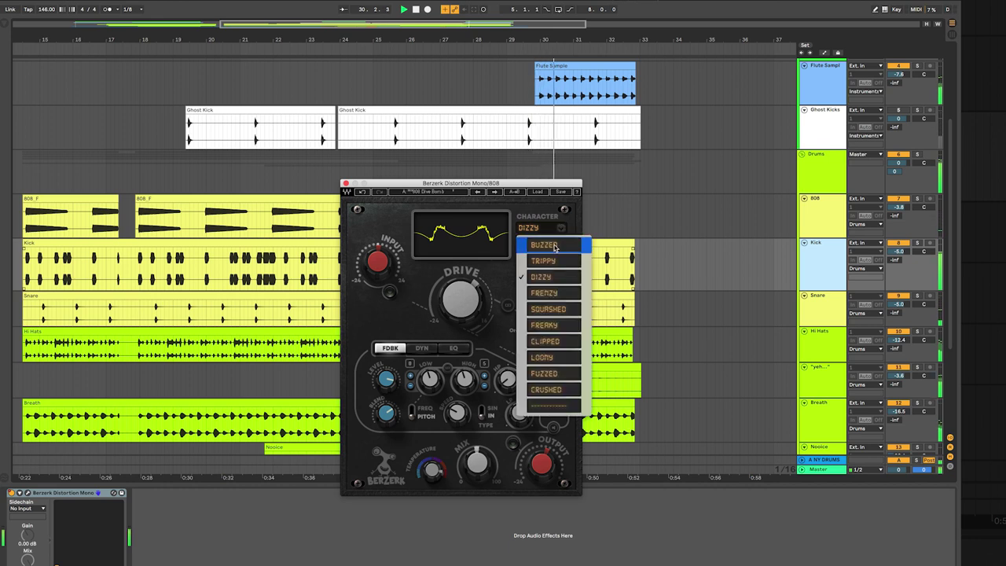
left_click(503, 338)
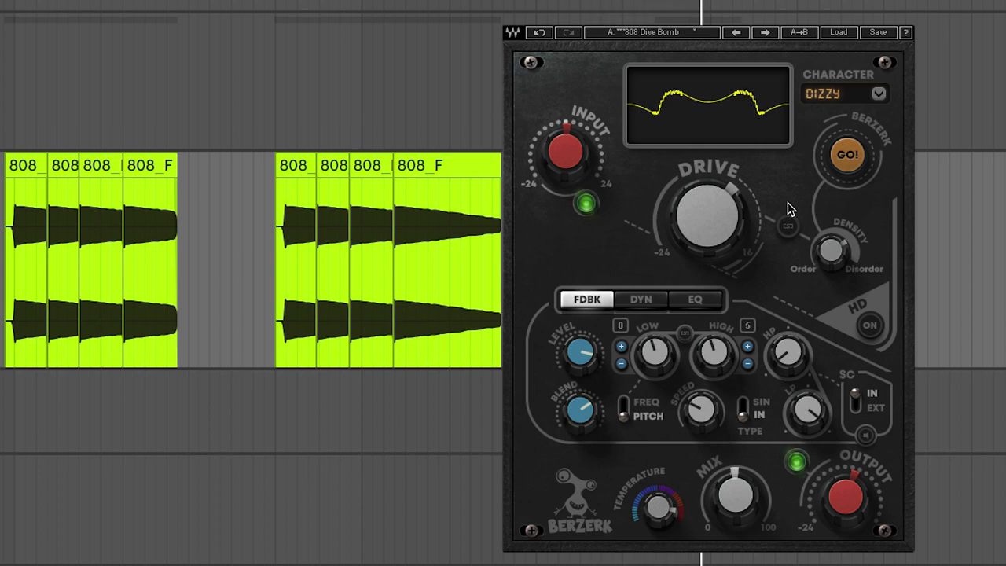
Step: Load the Full Reset factory preset in the Berzerk Distortion plugin on the 808 track
left_click(837, 32)
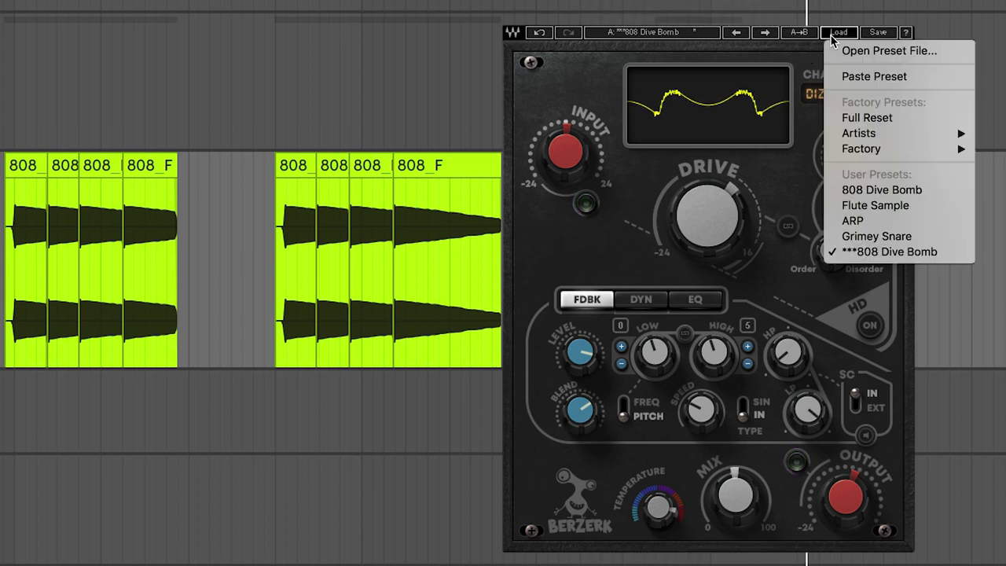
left_click(849, 118)
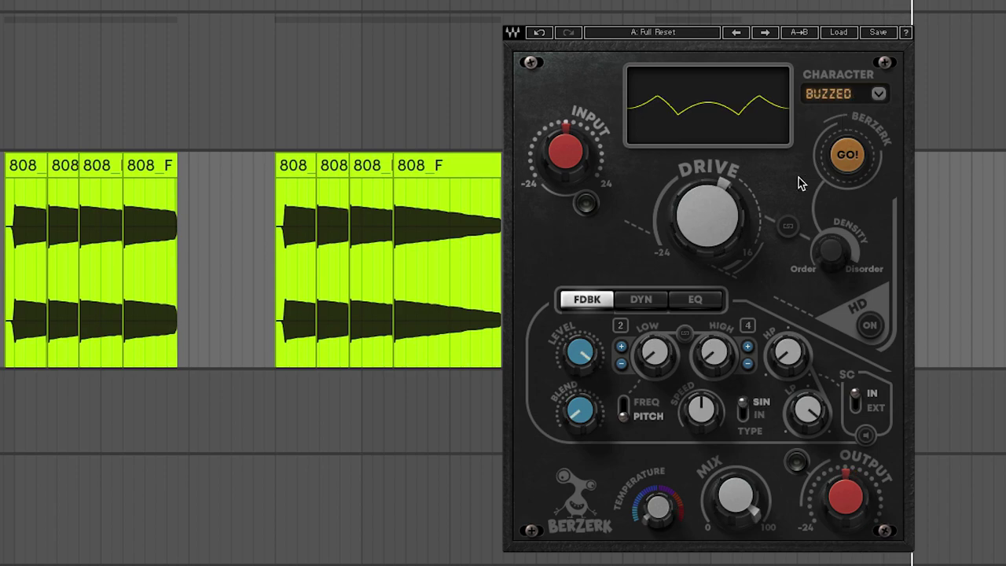
left_click_drag(577, 157, 577, 158)
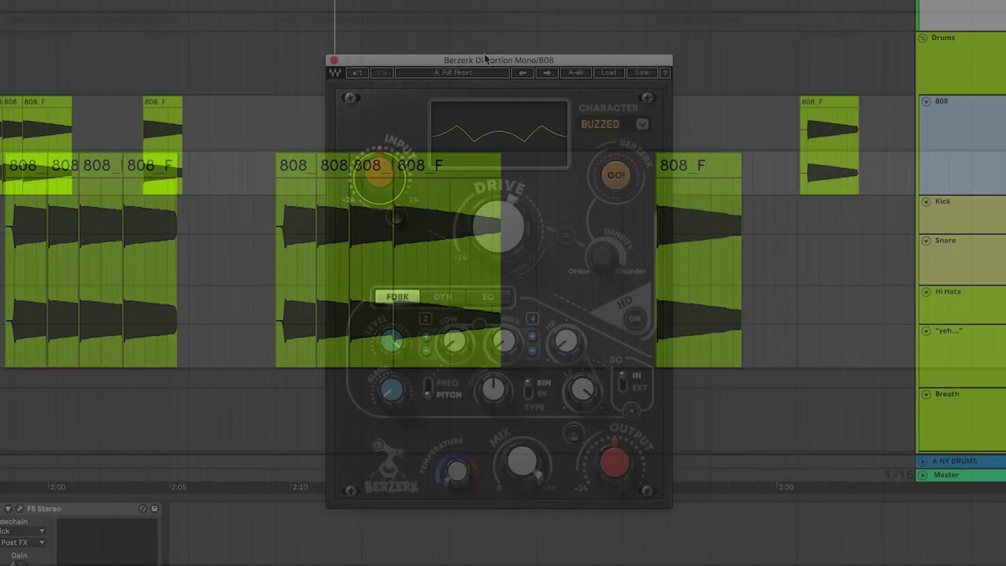
Step: Place the mono 808 and stereo Flute Sample Gated distortion windows side by side, close the stereo one and recentre the mono one
left_click_drag(485, 58, 274, 145)
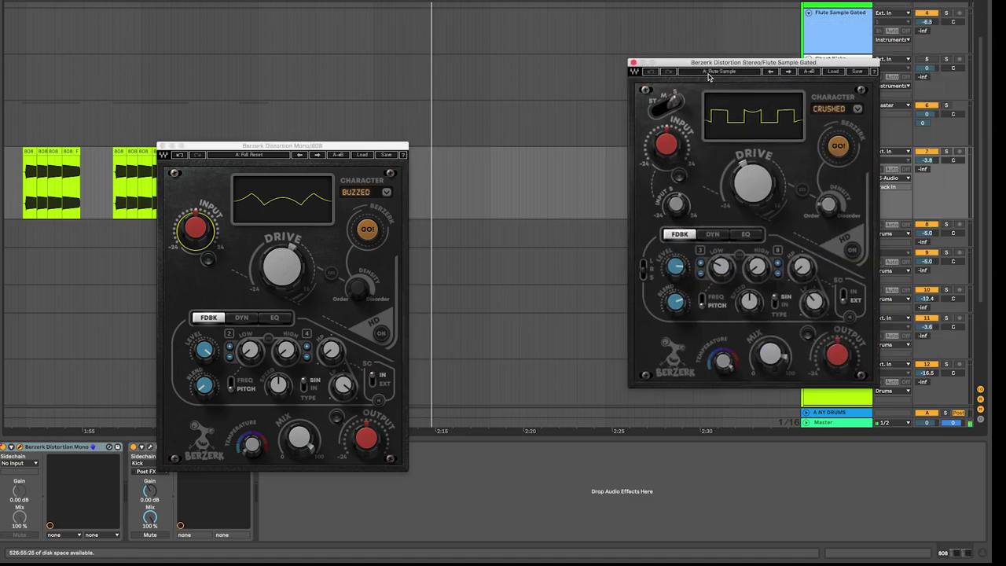
left_click_drag(687, 81, 544, 150)
left_click(438, 146)
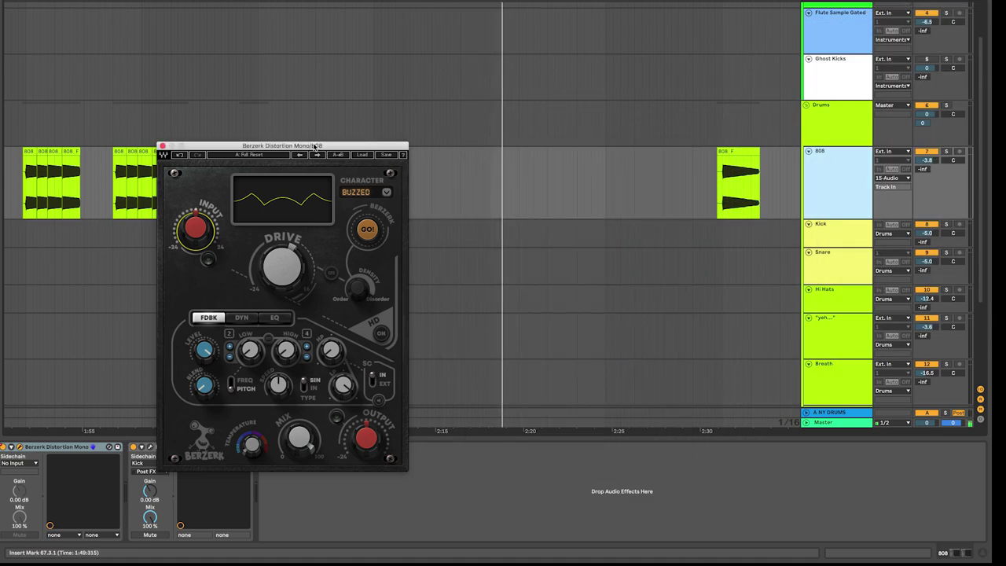
left_click_drag(332, 147, 549, 150)
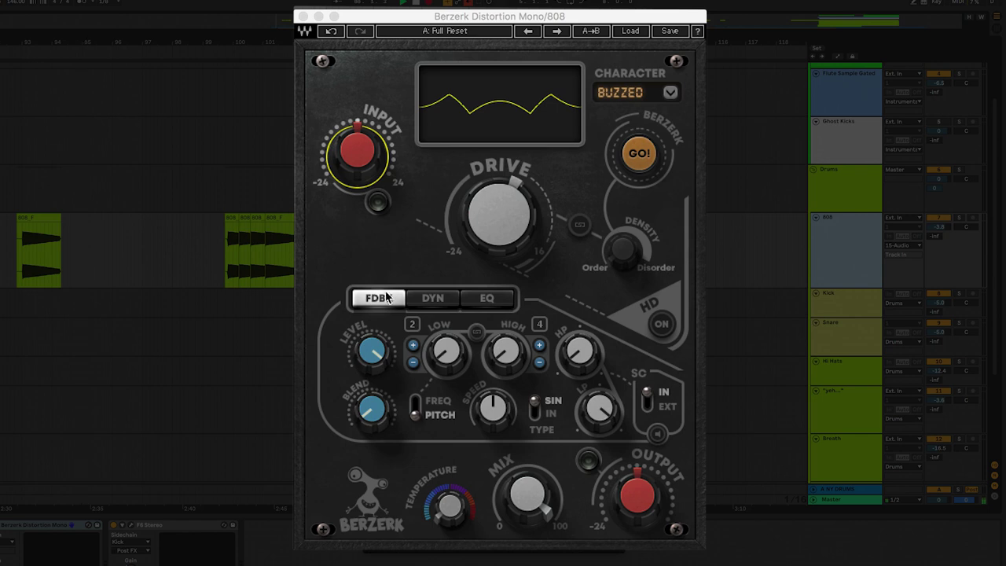
Step: Raise the feedback Blend above its midpoint and turn the feedback Level down to 0.0
left_click(401, 241)
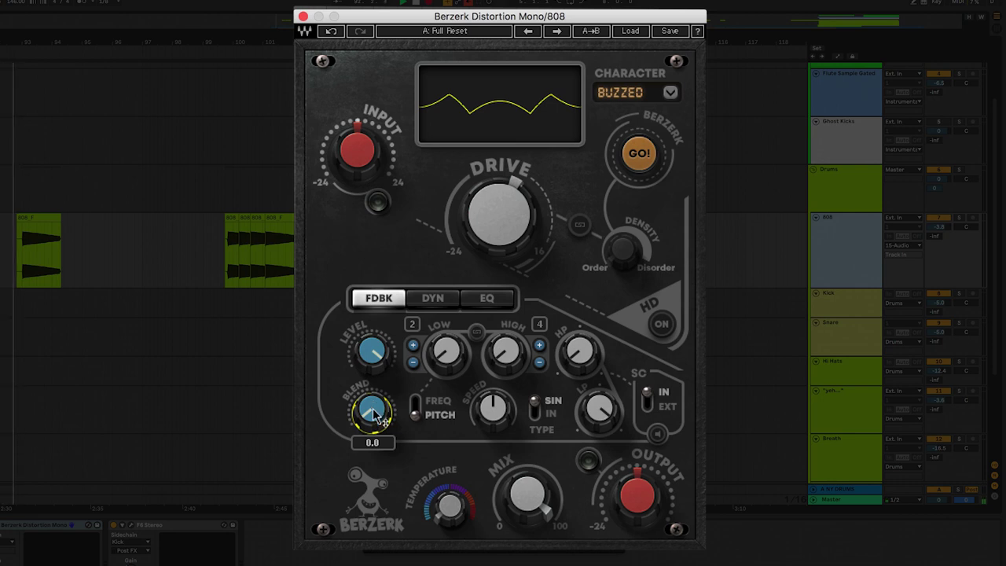
left_click_drag(372, 416, 375, 363)
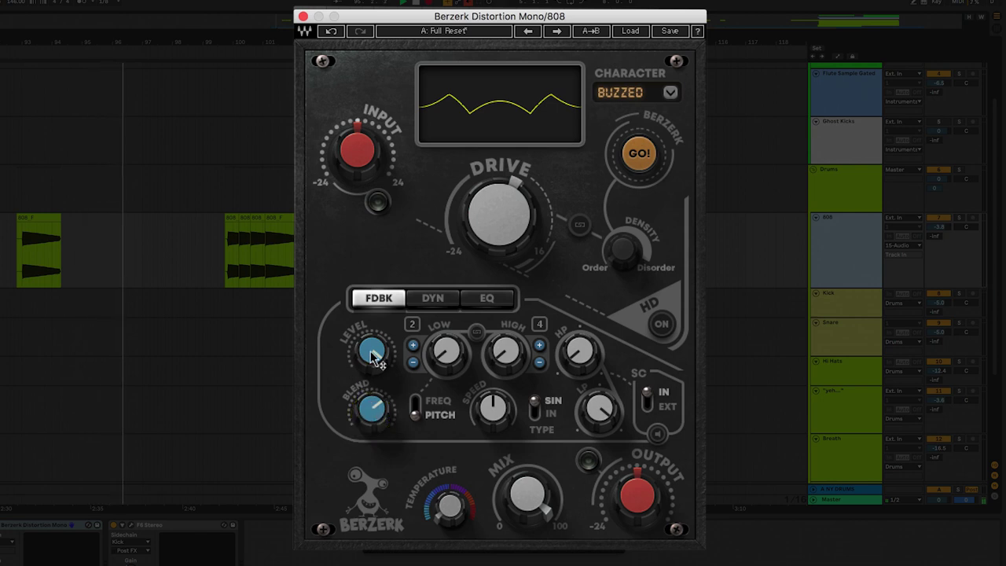
mouse_move(373, 352)
left_click_drag(375, 355, 375, 389)
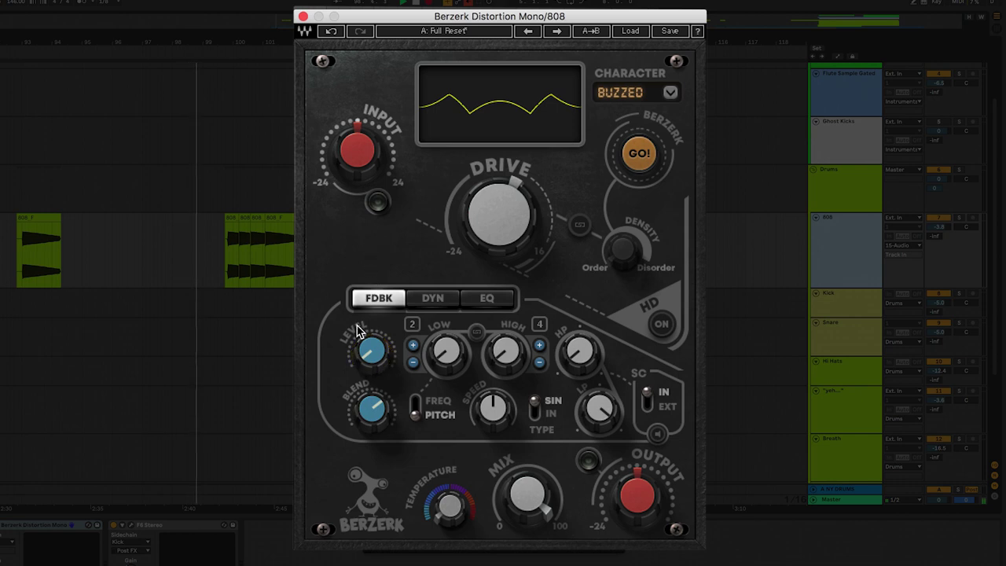
Step: Raise the feedback Level to 77.2 and set the Drive to 2.8
mouse_move(375, 358)
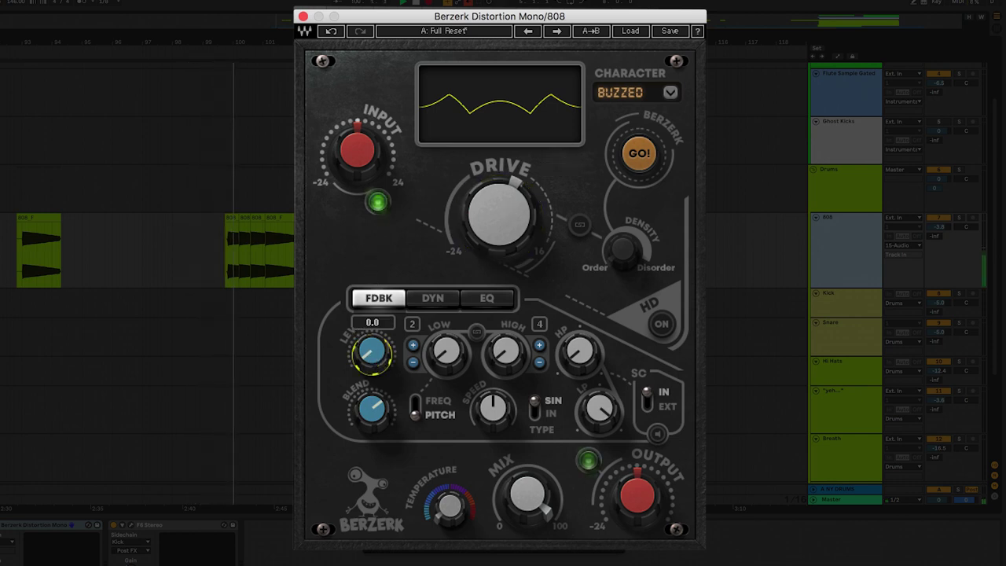
left_click_drag(372, 356, 372, 330)
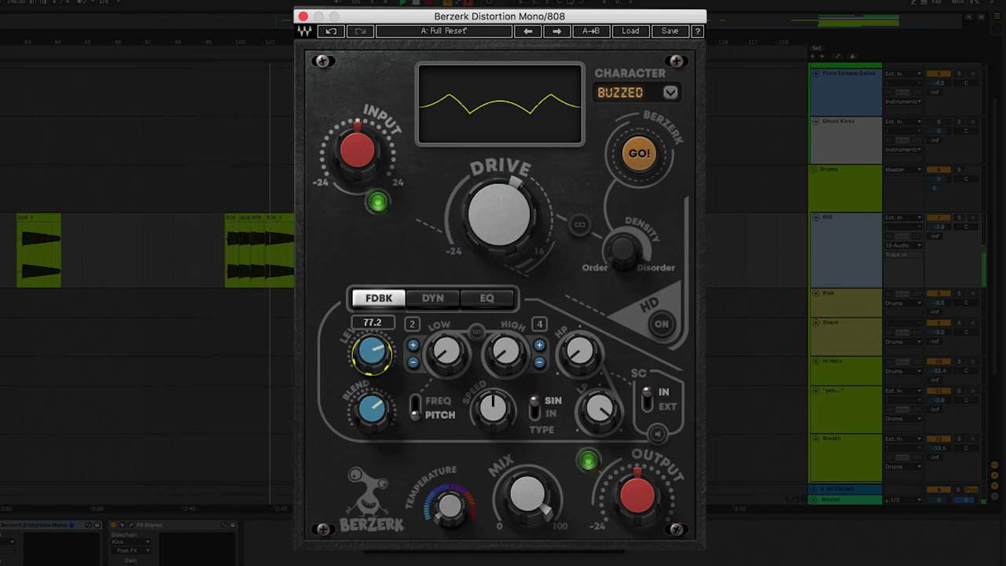
mouse_move(499, 216)
left_mouse_down()
mouse_move(500, 174)
mouse_move(499, 208)
left_mouse_up()
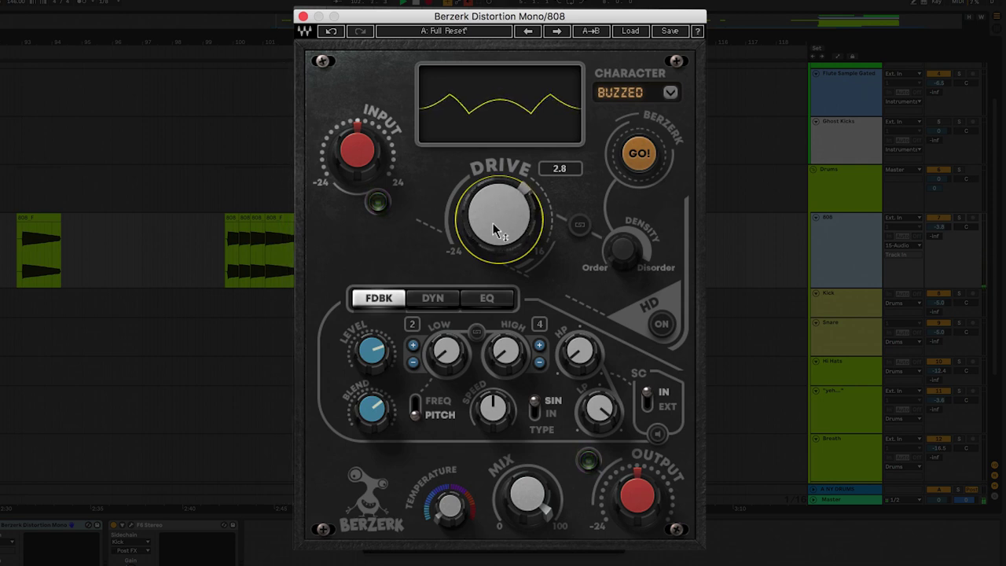
Step: Try the feedback range in FREQ mode with the Low value swept to 11680, and return it to PITCH mode
left_click_drag(779, 41, 16, 42)
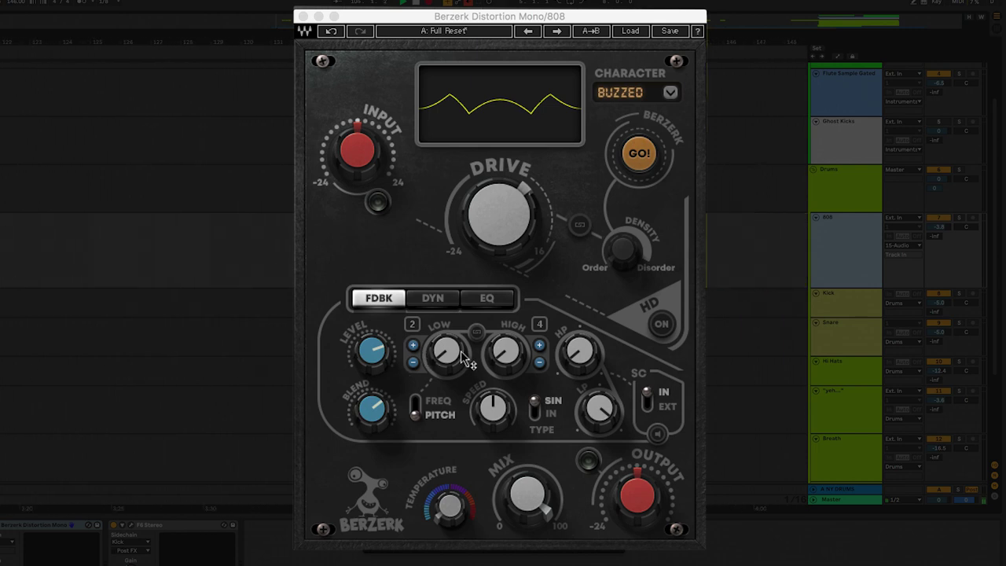
left_click(465, 360)
left_click(413, 408)
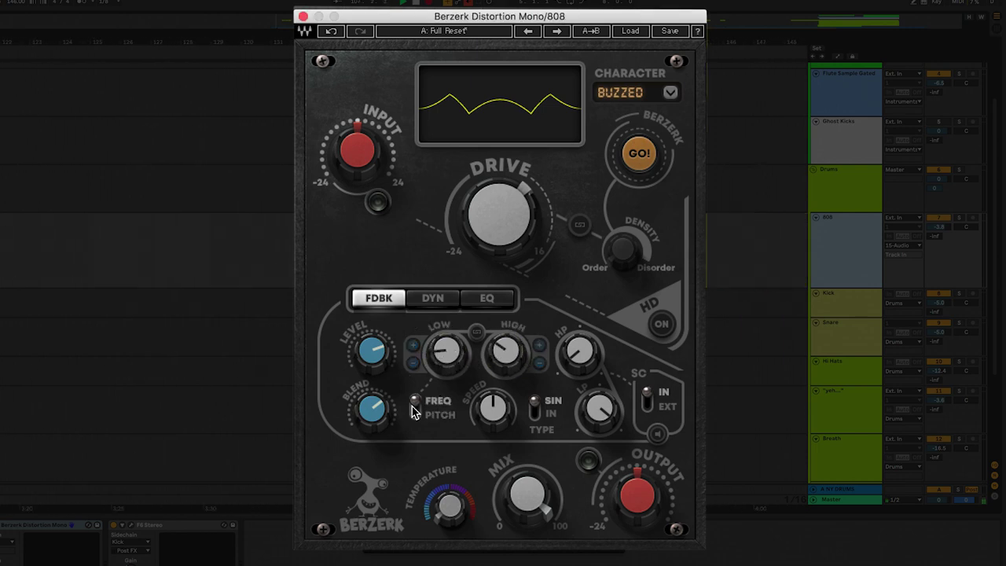
left_click(416, 412)
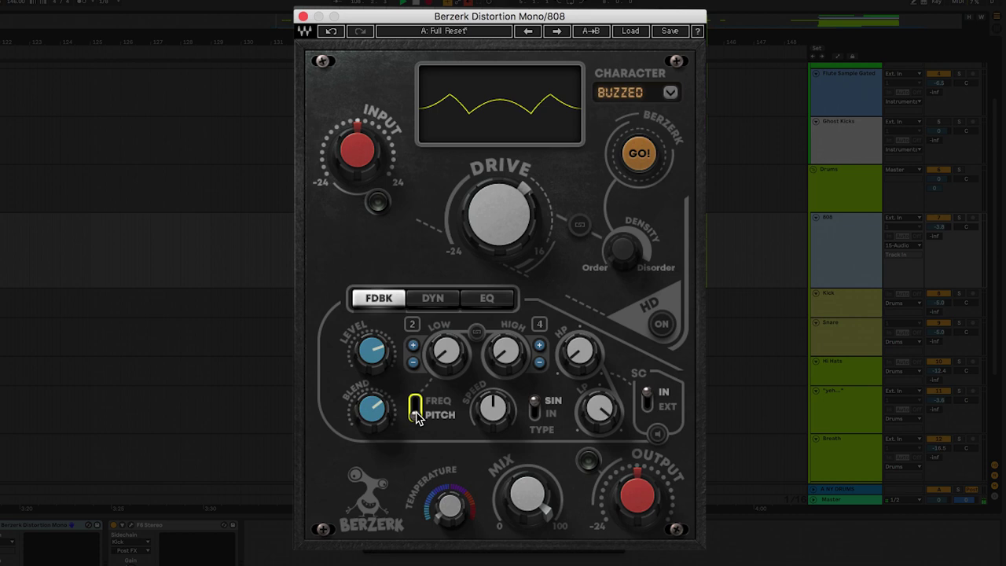
left_click(416, 412)
left_click(441, 352)
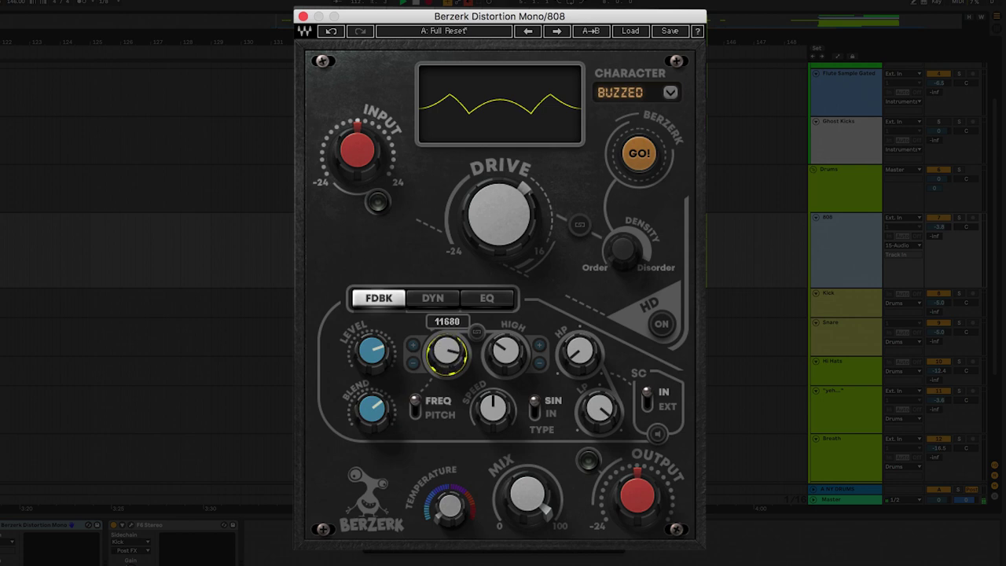
left_click(416, 410)
left_click(439, 413)
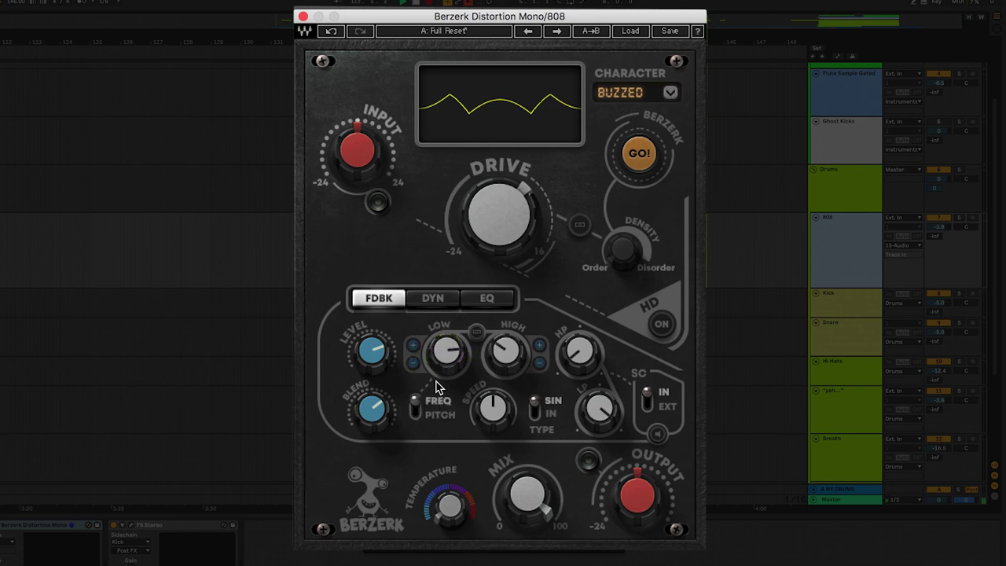
left_click(417, 407)
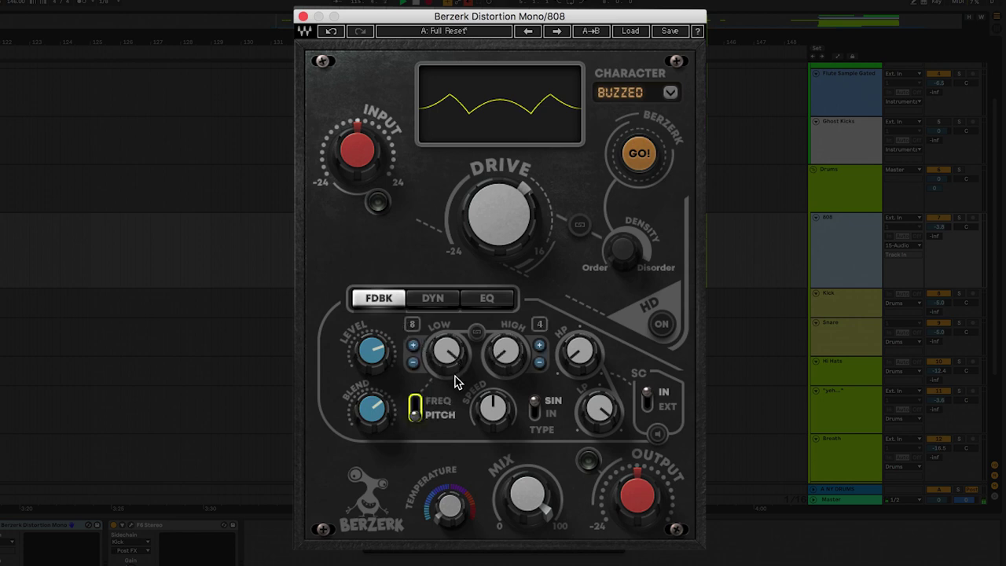
Step: Set the feedback pitch range to octave 0 for Low and octave 5 for High
left_click_drag(452, 358, 452, 349)
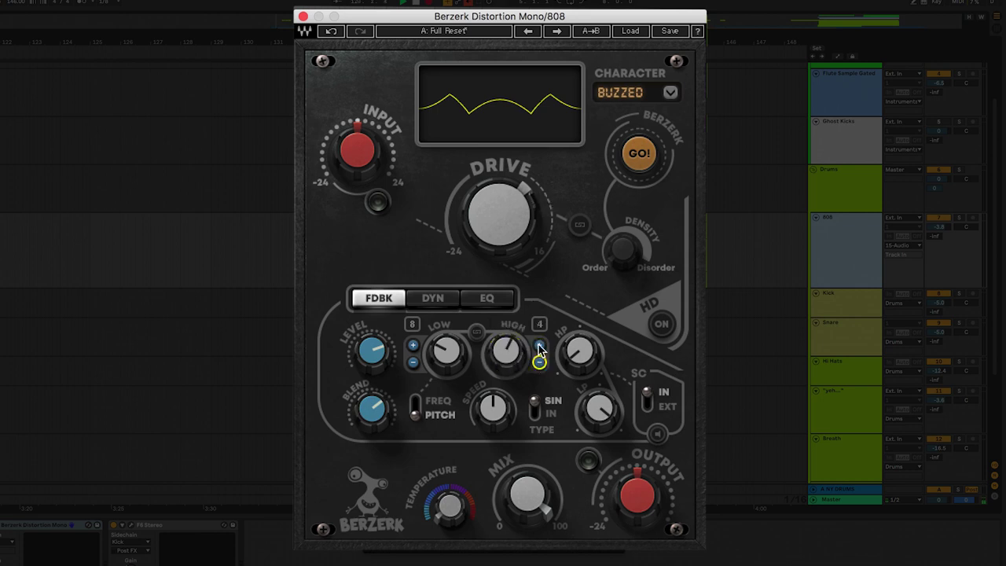
left_click(413, 347)
left_click(413, 346)
left_click(413, 347)
left_click(413, 362)
left_click(413, 362)
left_click(413, 362)
left_click(412, 362)
left_click(413, 362)
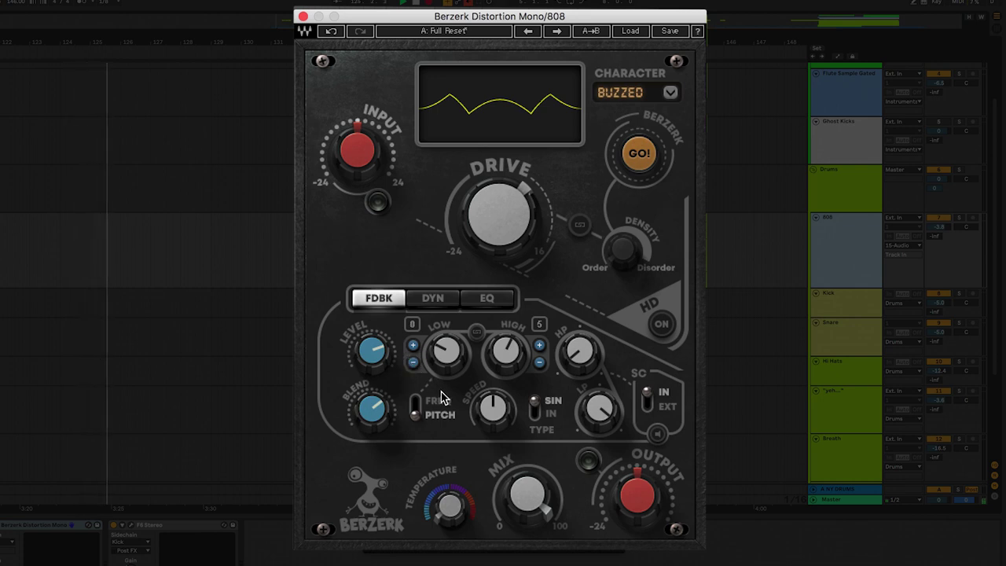
Step: Set the High feedback pitch to F-5 with the Low note knob matching it, and try the link between Low and High
left_click_drag(446, 356, 447, 330)
left_click_drag(505, 355, 505, 377)
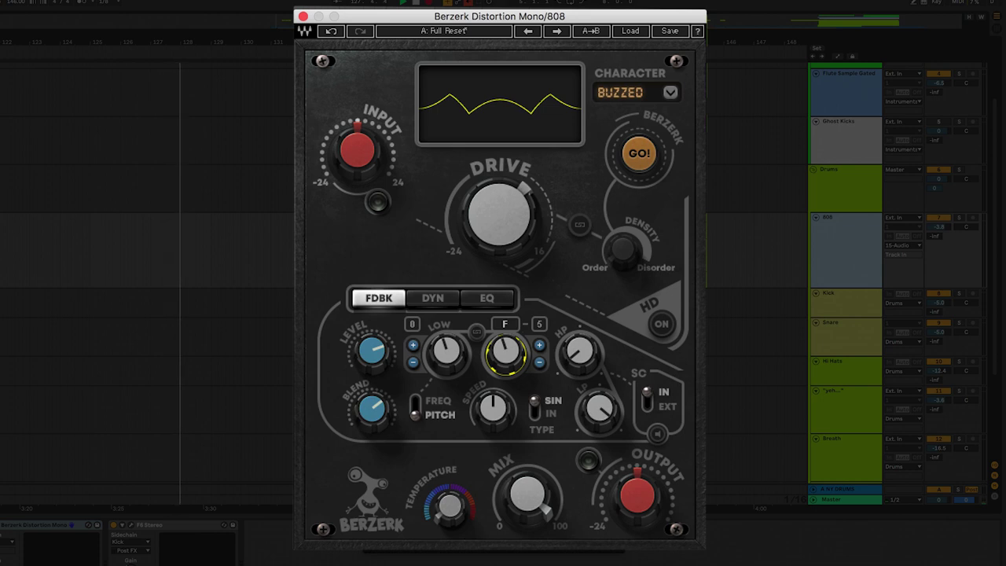
left_click(477, 331)
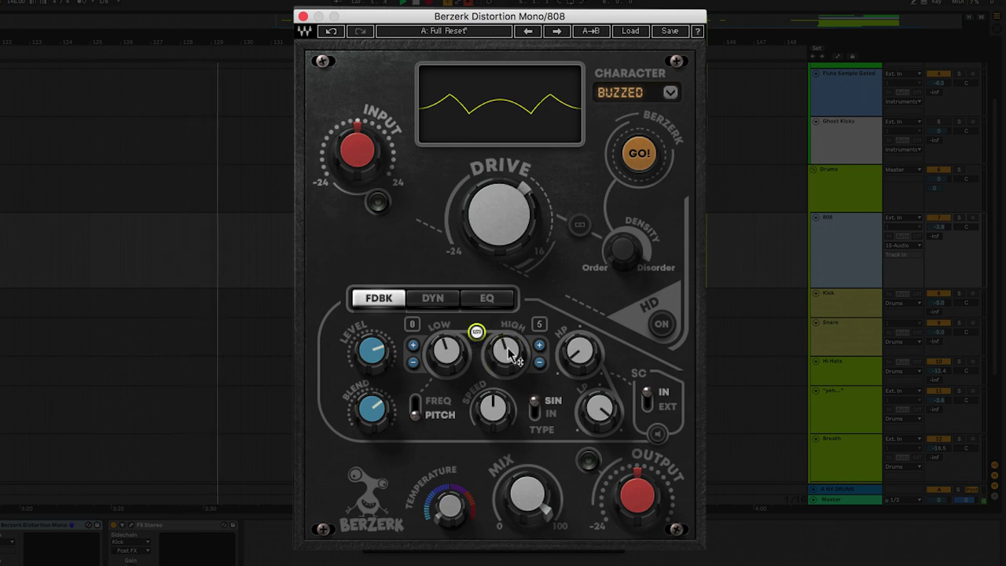
mouse_move(508, 354)
left_mouse_down()
mouse_move(508, 391)
mouse_move(508, 328)
mouse_move(508, 360)
left_mouse_up()
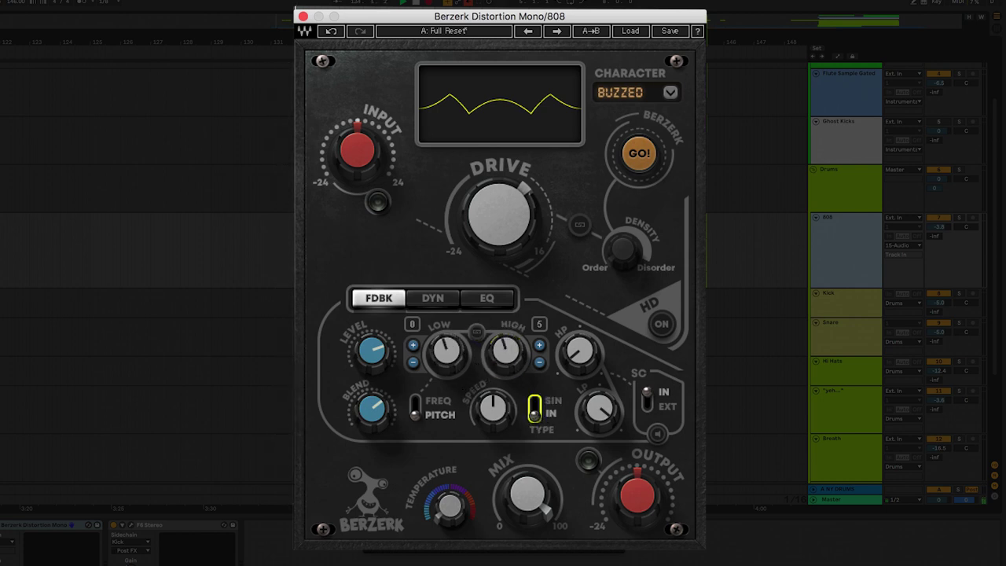
Step: With the feedback Type on IN, try the Speed at 100.0 and lower it well below its midpoint
scroll(217, 83, "right", 10)
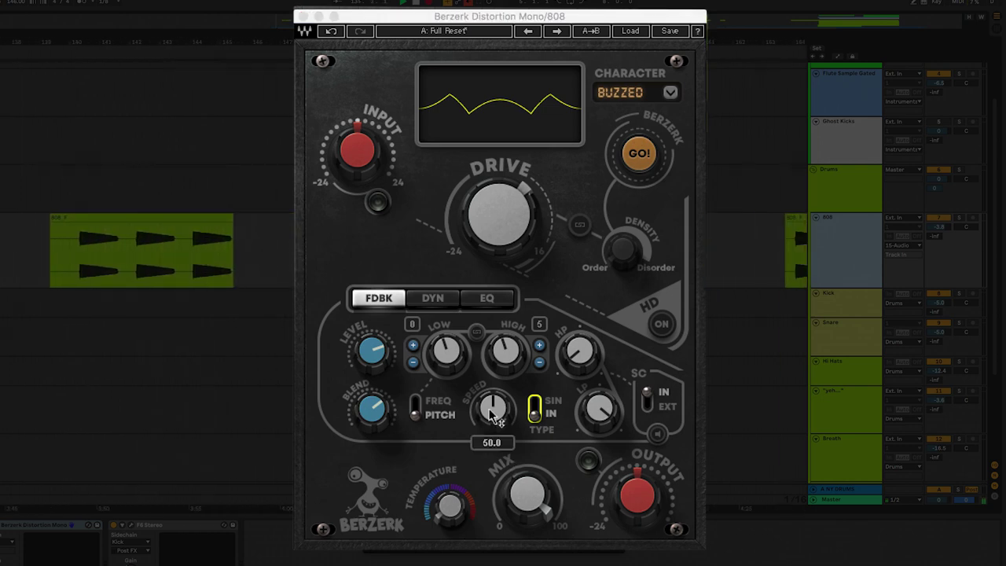
left_click(490, 410)
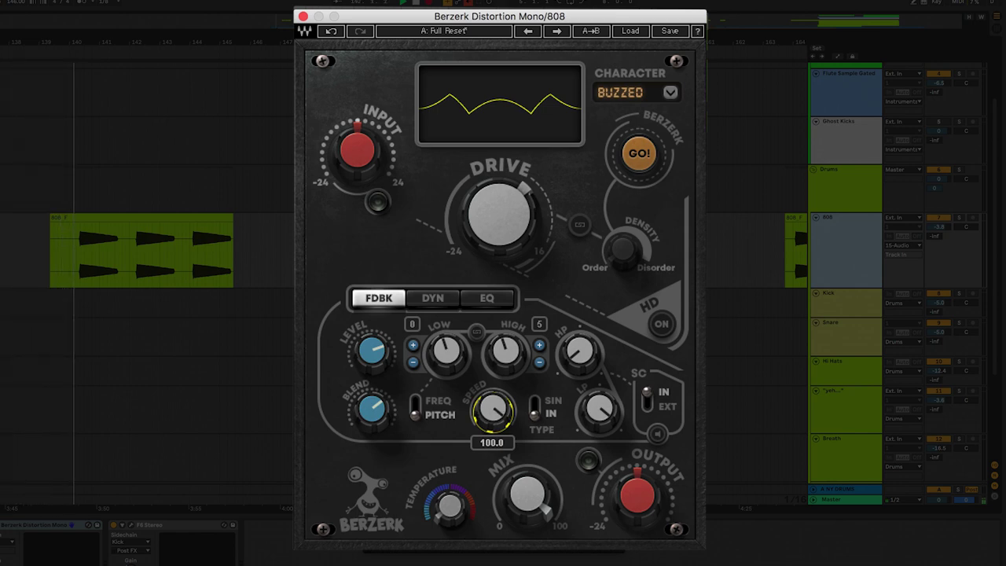
left_click_drag(493, 410, 490, 456)
scroll(146, 283, "right", 5)
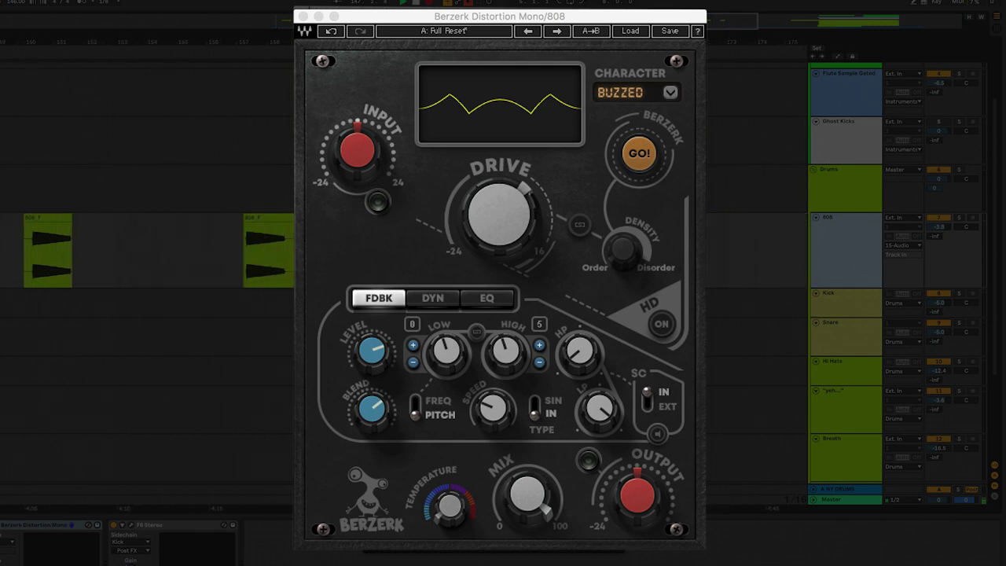
left_click(485, 415)
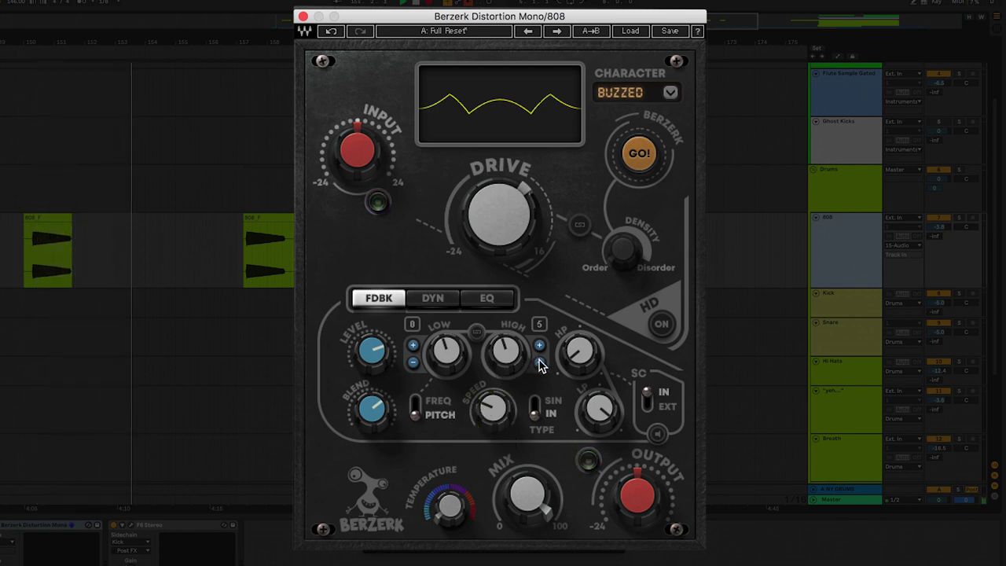
Step: Try a reversed feedback pitch range with the Low octave at 4 and the High octave at 0
left_click(413, 343)
left_click(413, 344)
left_click(414, 343)
left_click(413, 345)
left_click(539, 363)
left_click(539, 363)
left_click(539, 362)
left_click(539, 362)
left_click(539, 362)
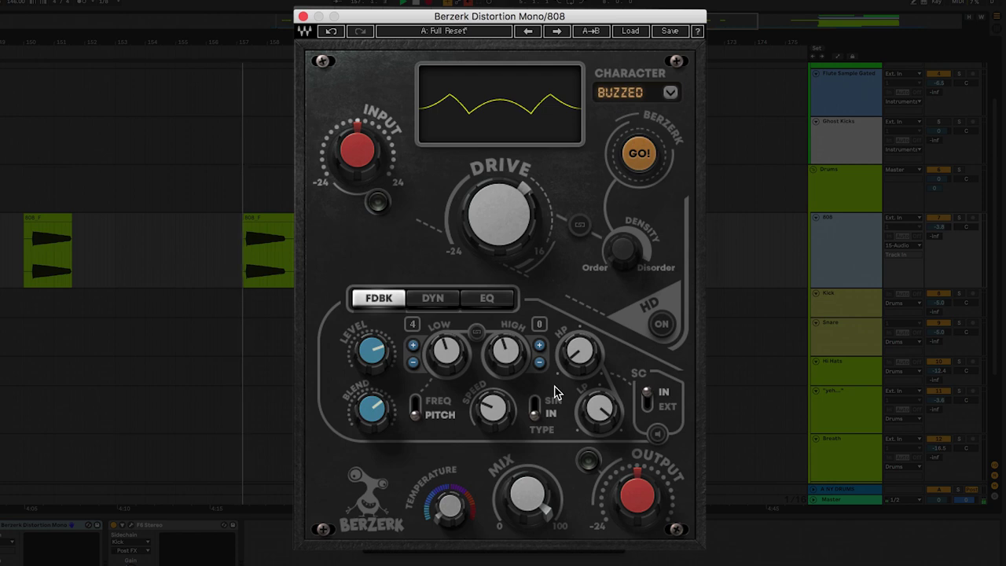
Step: Try the feedback Speed at 58.7, lower it below its midpoint again, and switch the feedback Type to SIN
left_click_drag(490, 409, 490, 387)
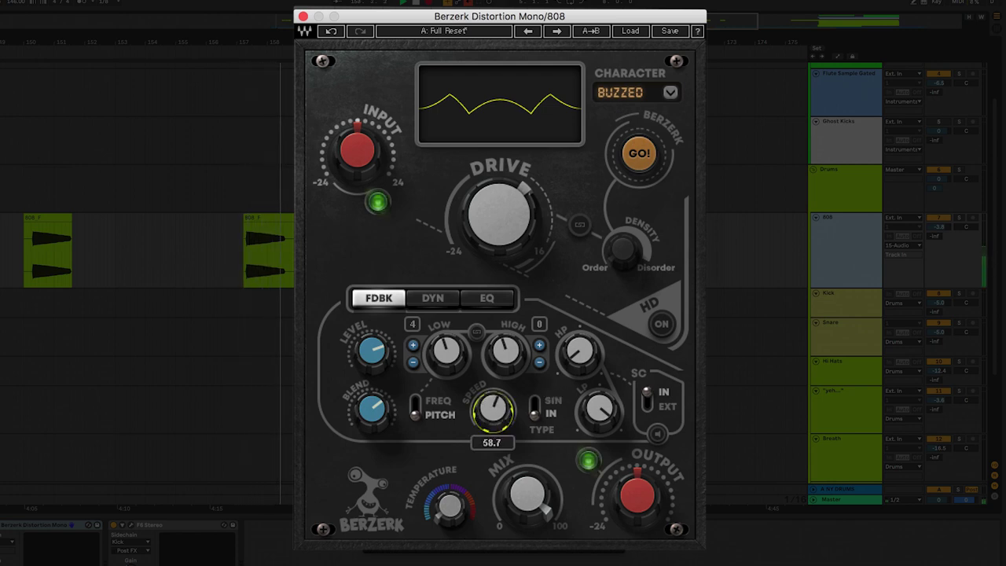
left_click_drag(493, 410, 493, 399)
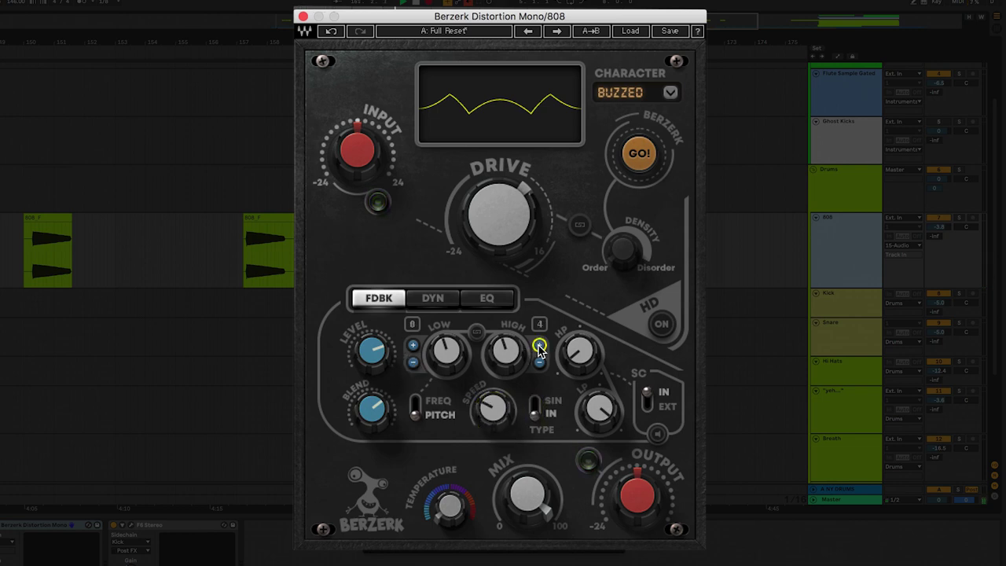
left_click(535, 406)
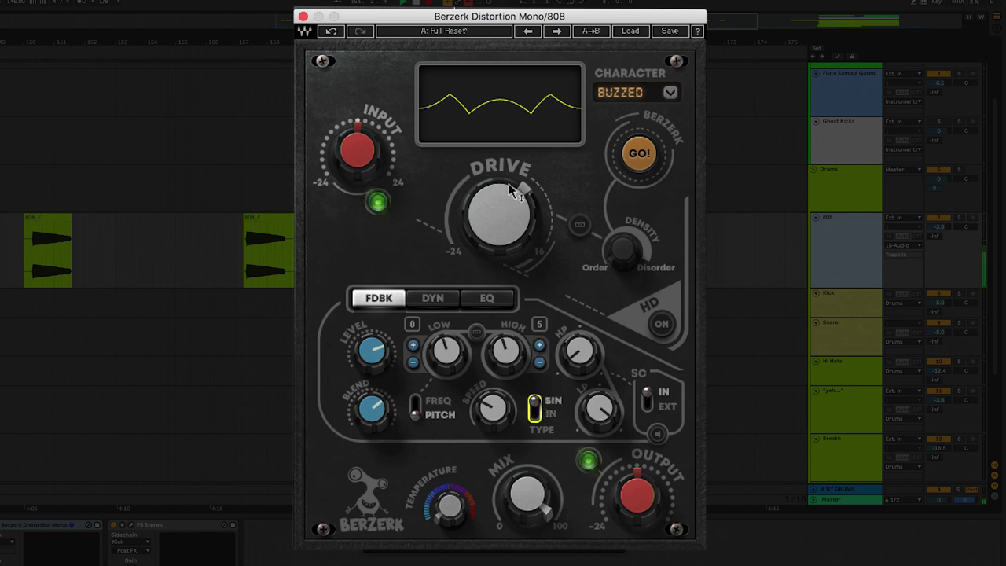
Step: Nudge the Drive and switch the feedback Type to IN
mouse_move(511, 191)
left_mouse_down()
mouse_move(512, 161)
mouse_move(512, 191)
left_mouse_up()
left_click(535, 417)
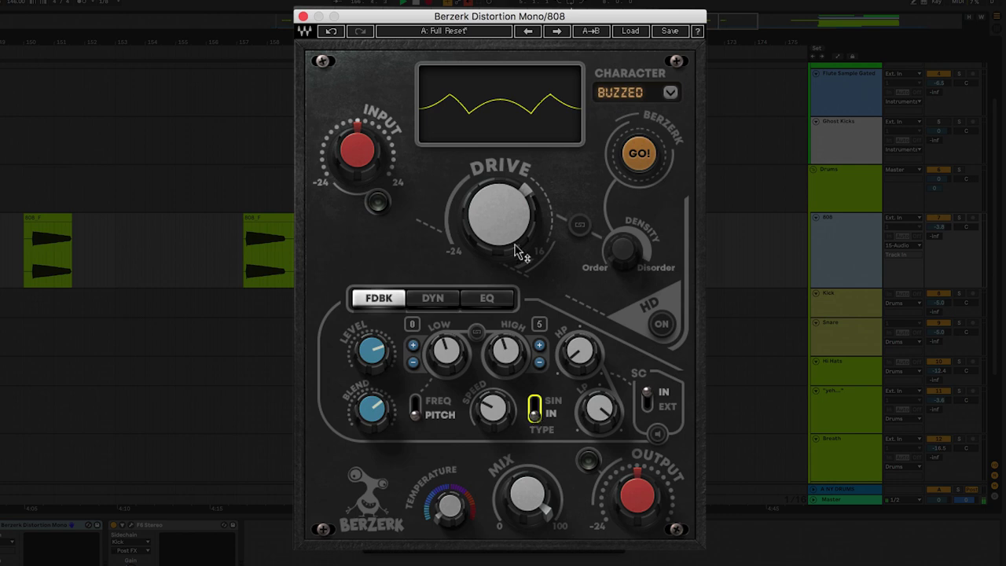
mouse_move(517, 241)
left_mouse_down()
mouse_move(516, 210)
mouse_move(517, 235)
left_mouse_up()
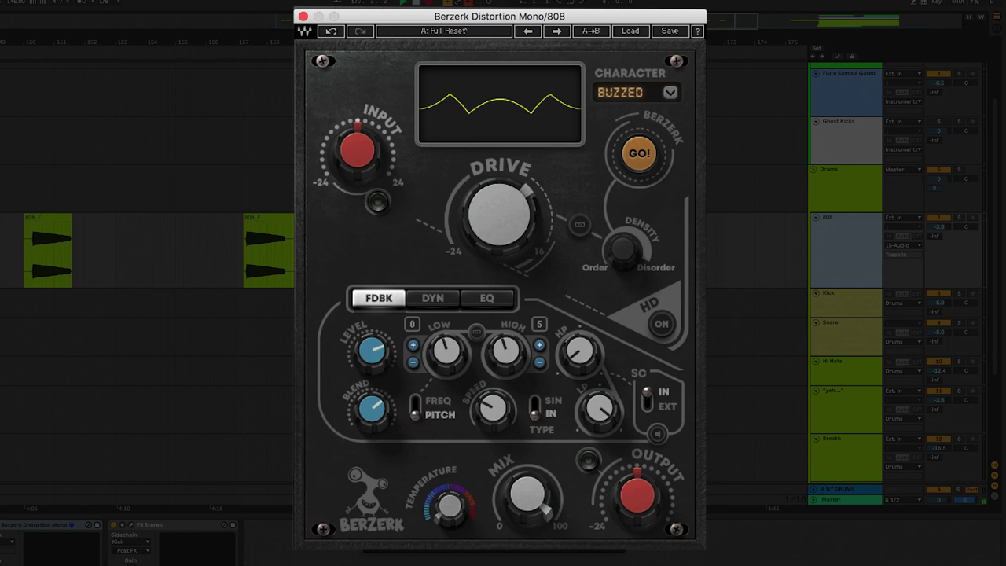
Step: Move ahead to the next 808 clip in the arrangement and look over the feedback HP, LP and sidechain controls
scroll(147, 250, "right", 8)
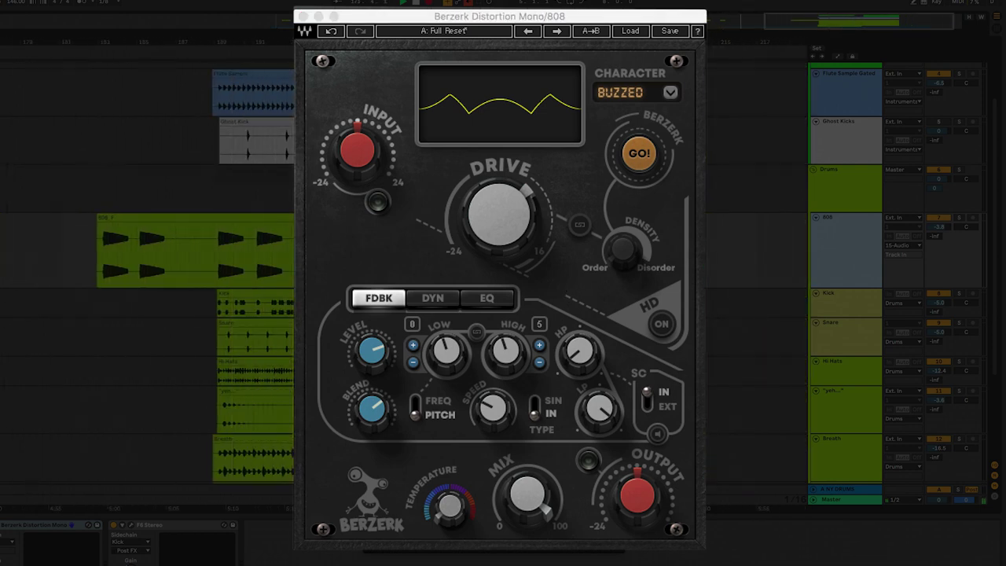
left_click(416, 252)
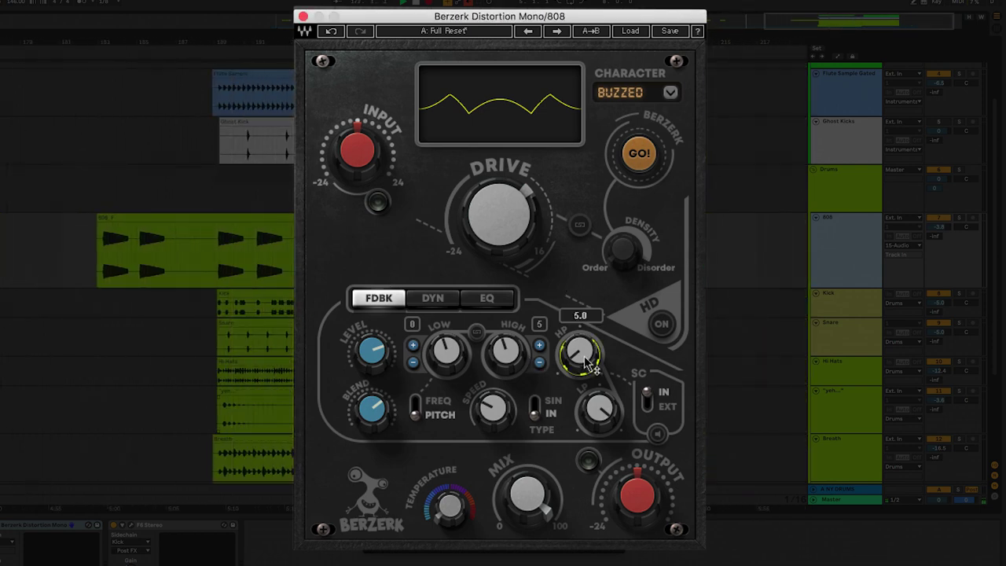
mouse_move(612, 415)
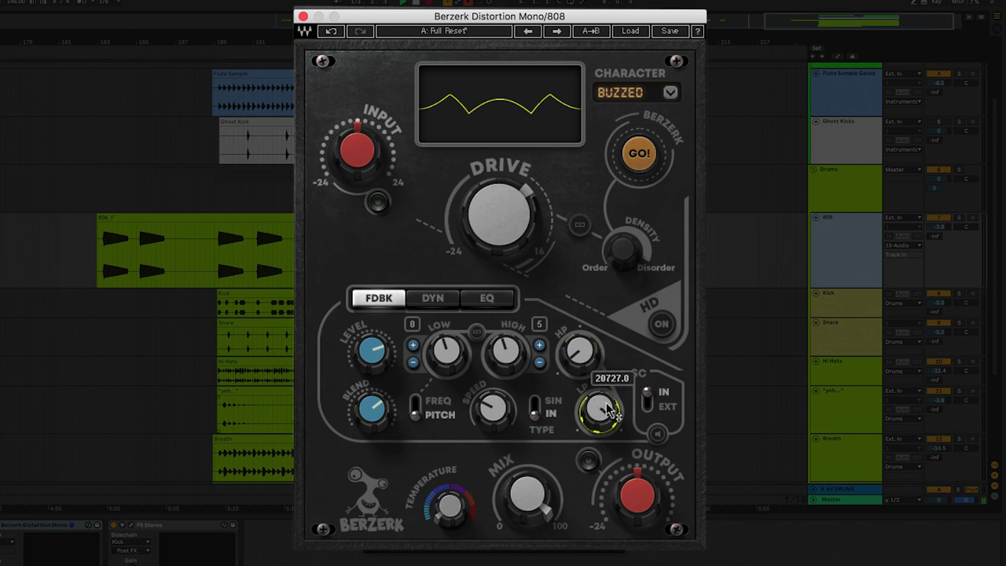
left_click(658, 437)
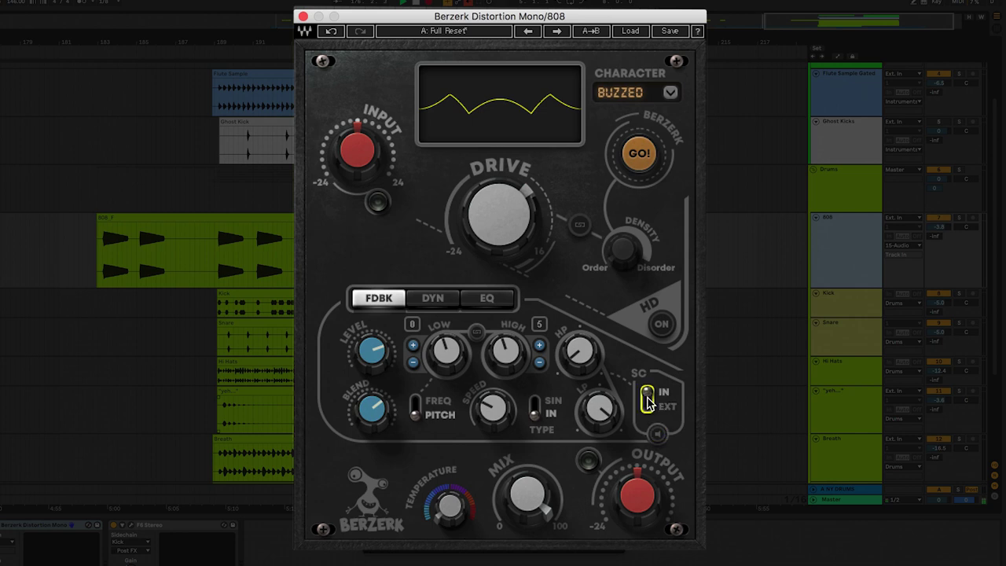
Step: Audition the Character modes from BUZZED up to CLIPPED on the 808 and settle on DIZZY
left_click(670, 94)
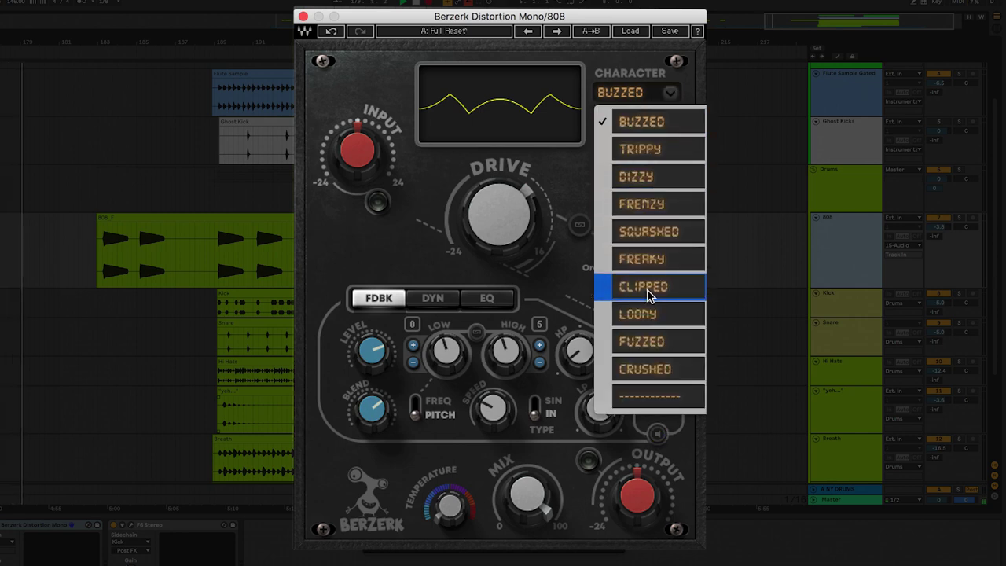
left_click(650, 124)
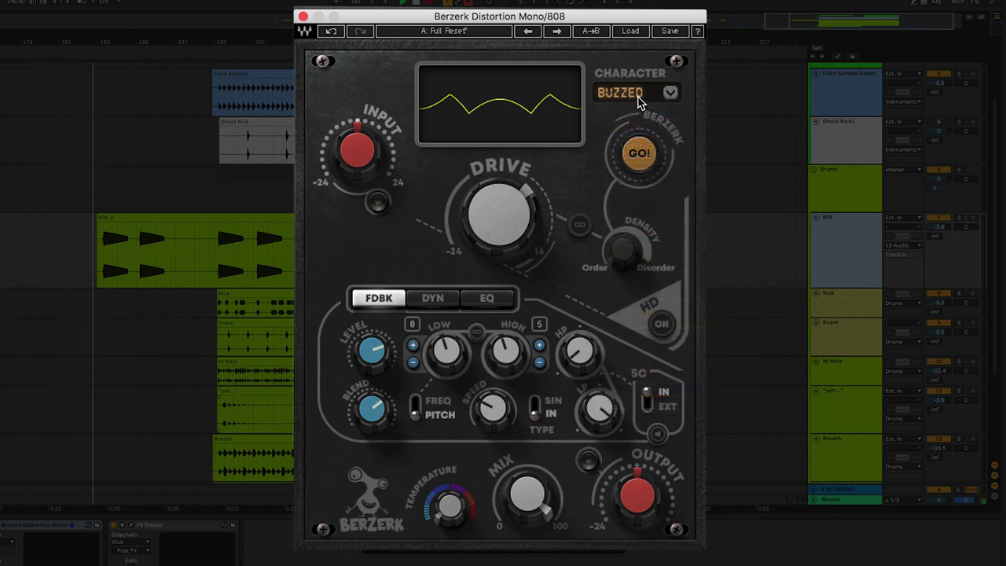
scroll(639, 94, "down", 3)
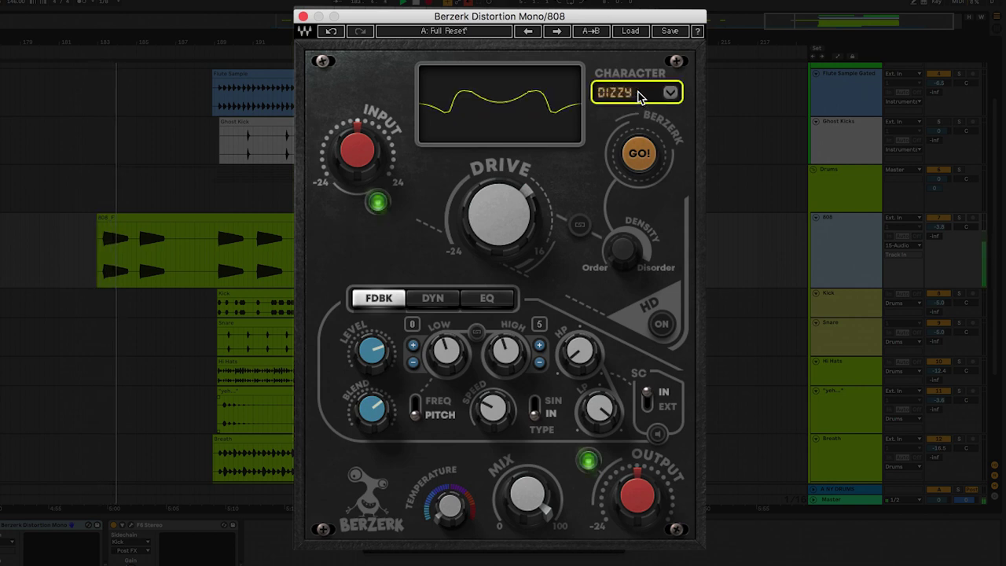
scroll(639, 95, "down", 1)
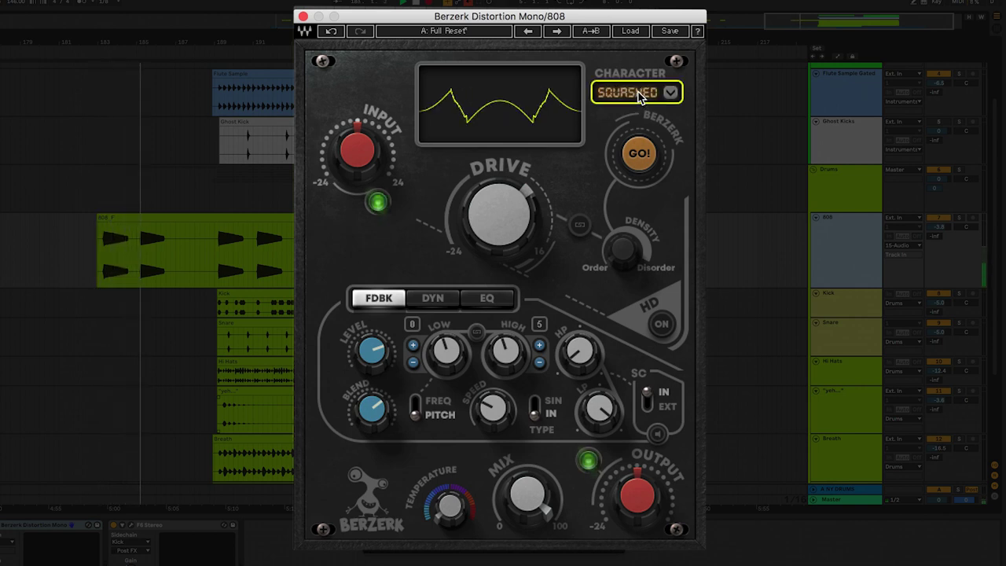
scroll(639, 95, "up", 1)
scroll(653, 93, "down", 2)
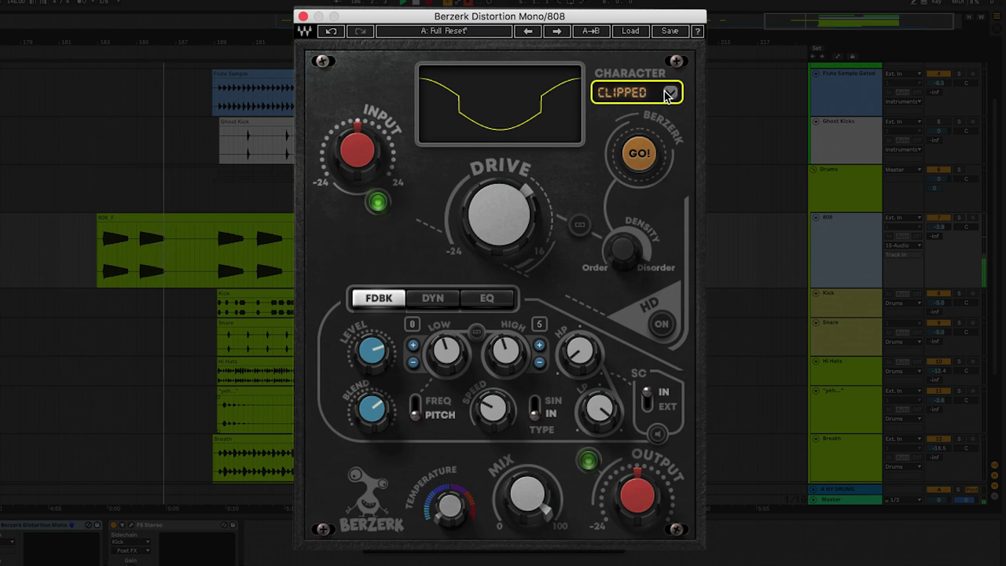
left_click(670, 93)
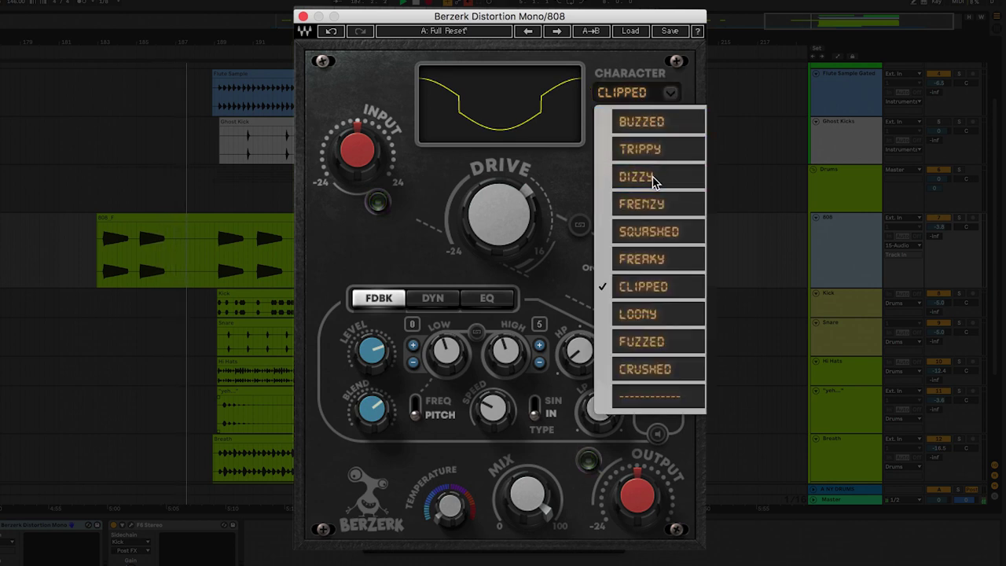
left_click(629, 178)
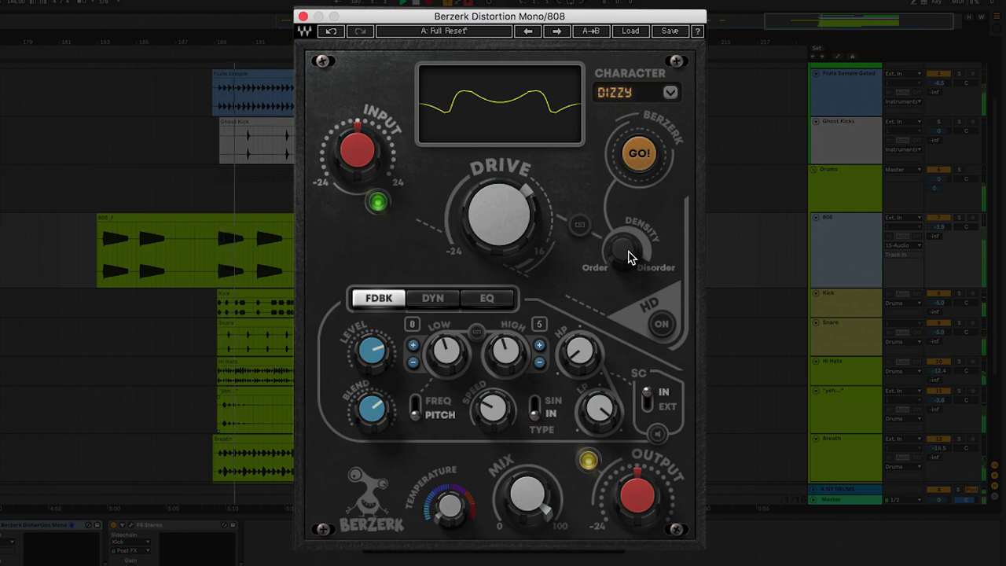
Step: Raise the Density towards Disorder and try the Mix at 52.8
left_click(638, 163)
left_click_drag(623, 250, 623, 209)
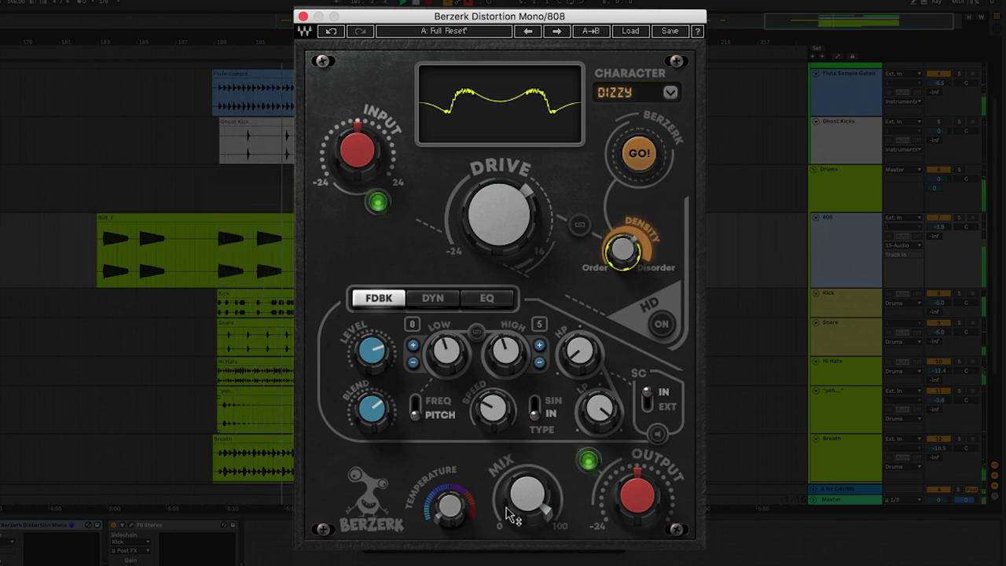
left_click_drag(510, 518, 510, 519)
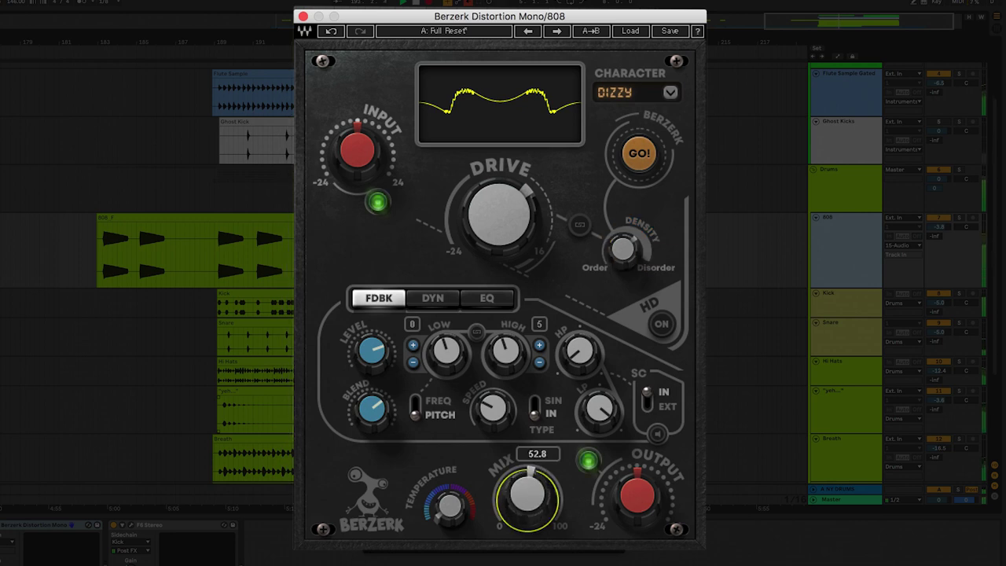
left_click_drag(510, 519, 511, 520)
left_click_drag(450, 510, 450, 509)
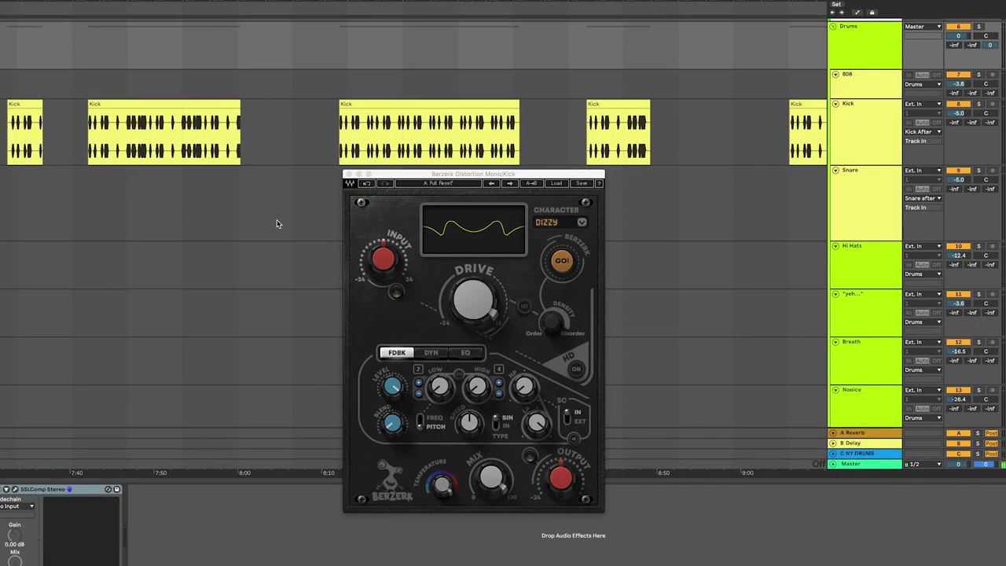
Step: Play the Kick track from its first visible clip and set its distortion Character to FRENZY
left_click(28, 106)
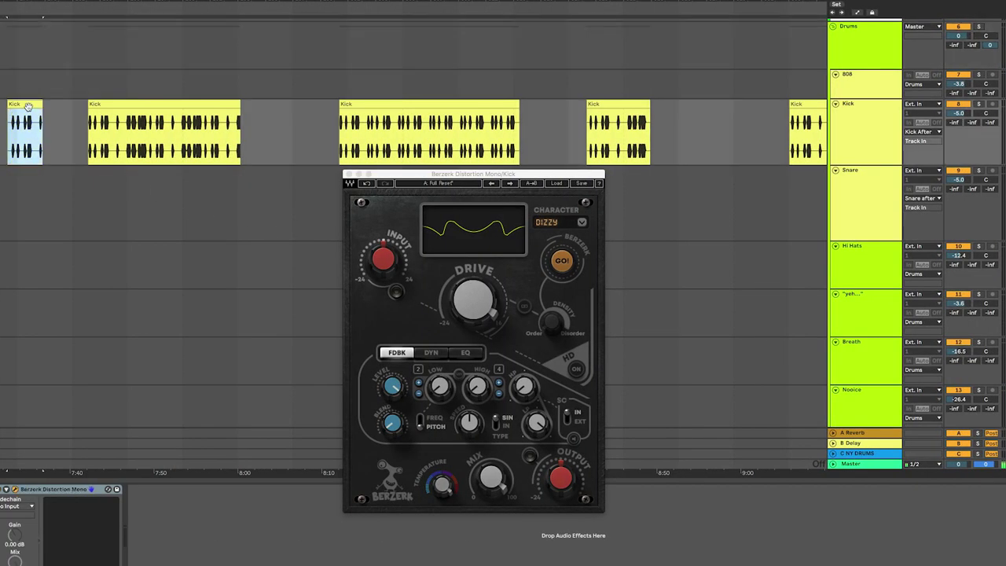
key("space")
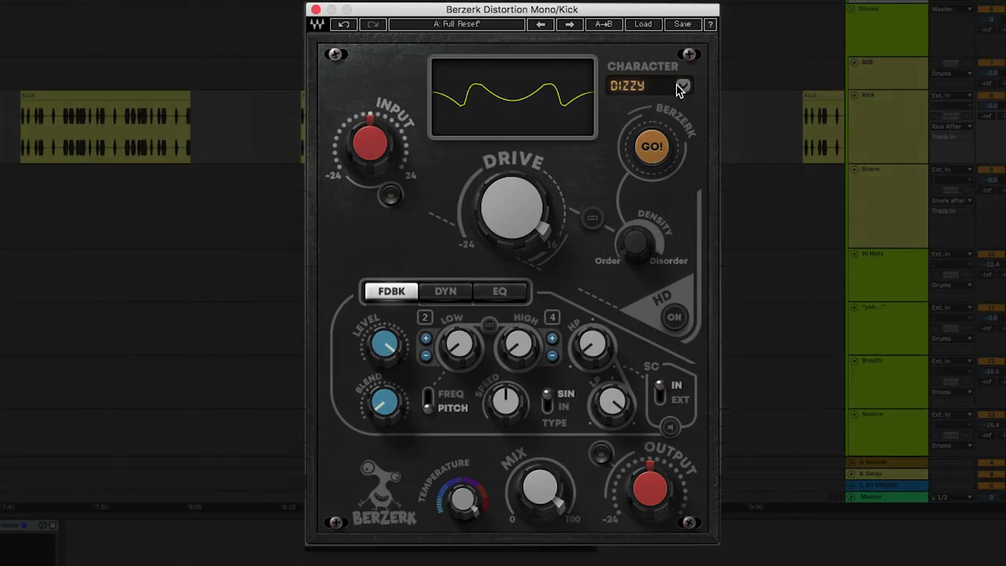
left_click(683, 87)
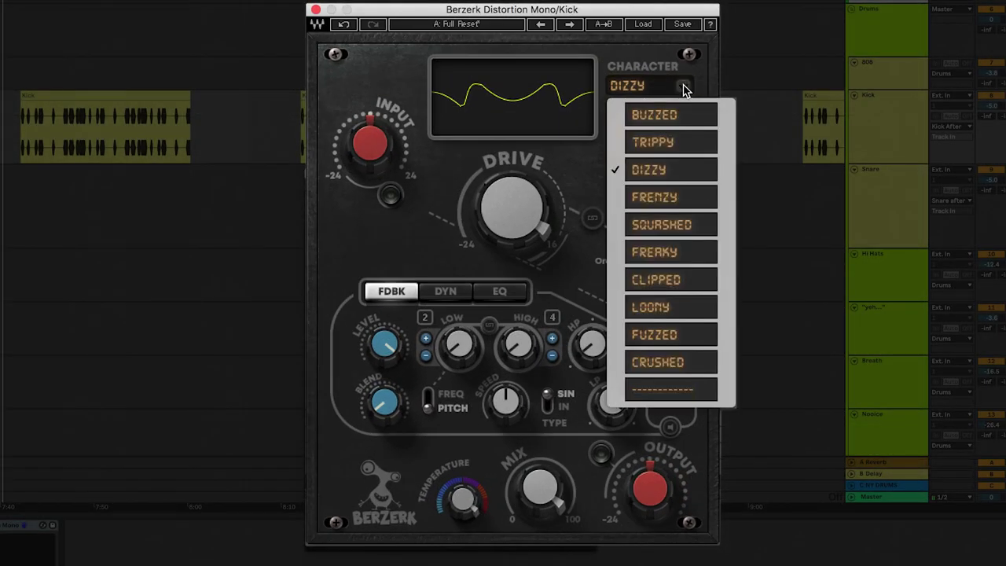
left_click(672, 203)
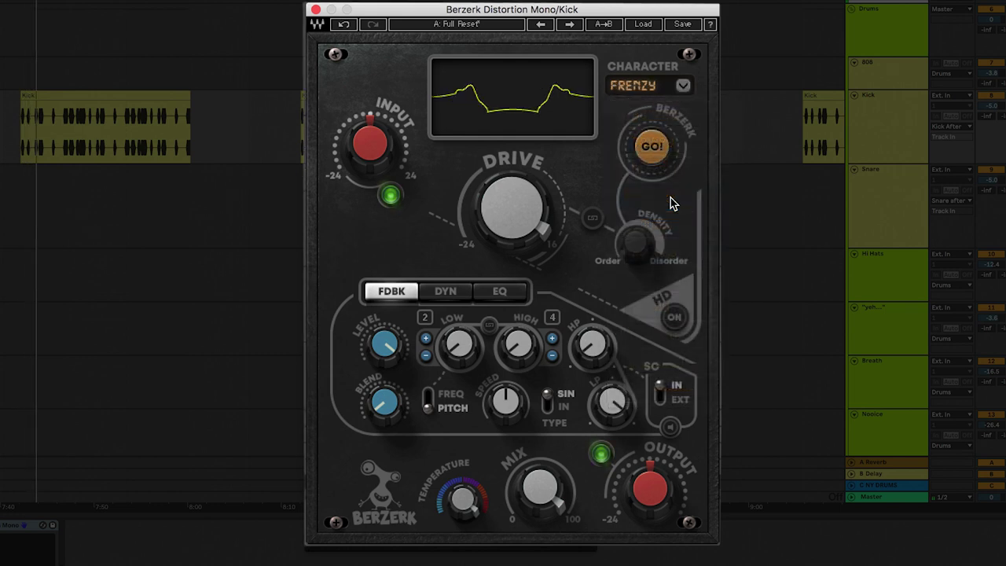
Step: Cycle through the other Character modes on the Kick, from FREAKY past CRUSHED and BUZZED, and choose TRIPPY
left_click(637, 84)
scroll(638, 89, "down", 1)
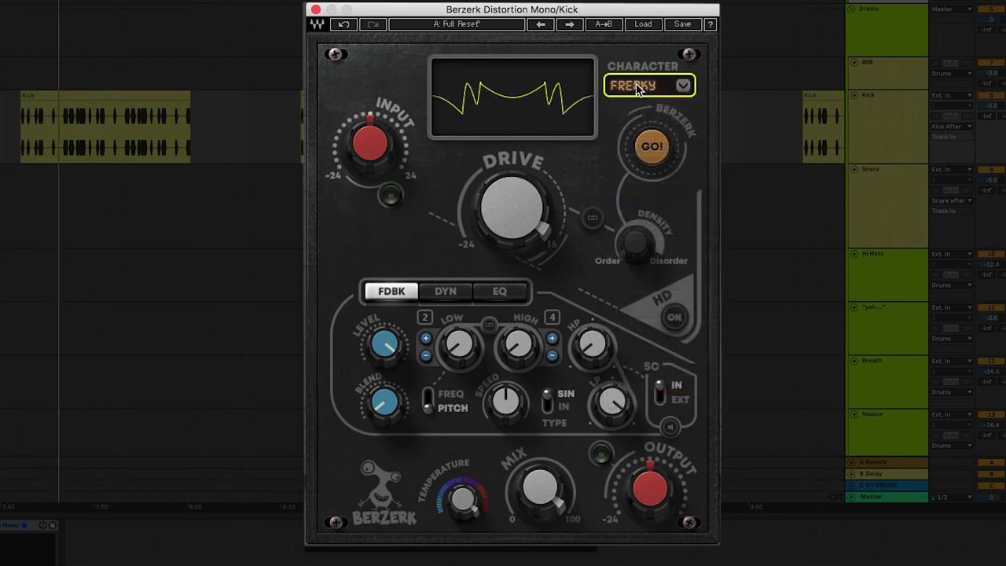
scroll(639, 90, "down", 1)
scroll(638, 90, "down", 1)
scroll(638, 89, "down", 1)
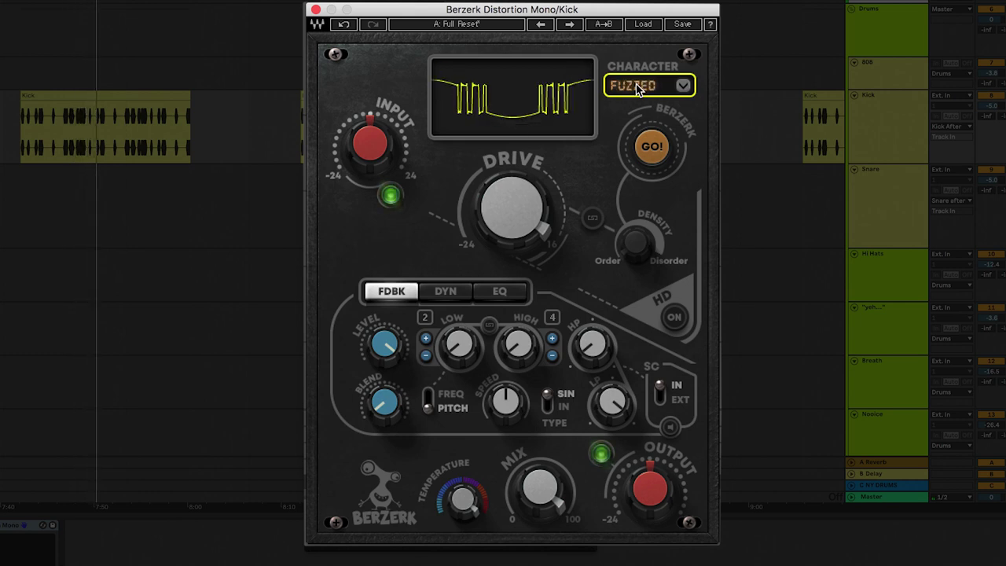
scroll(638, 90, "down", 1)
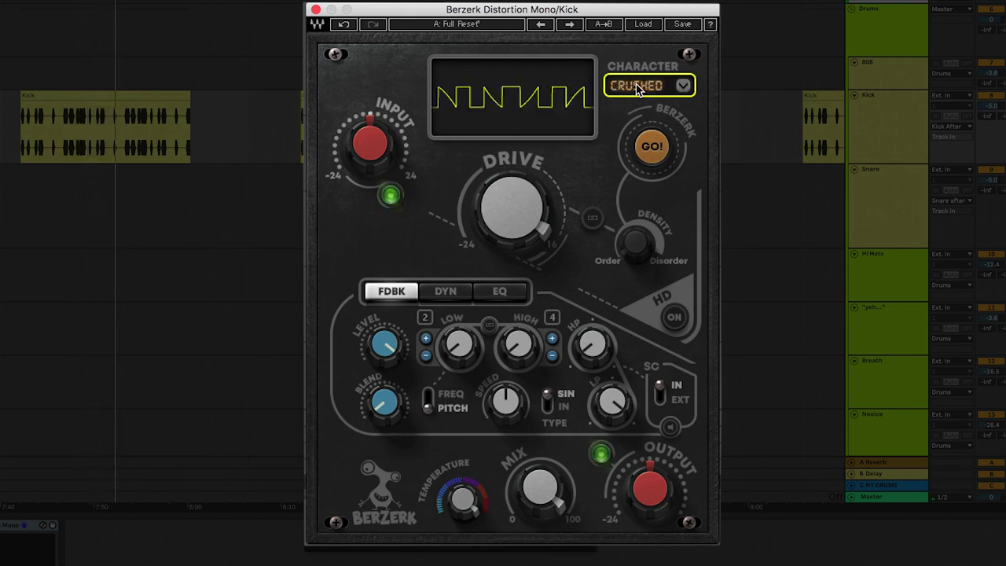
scroll(638, 89, "down", 1)
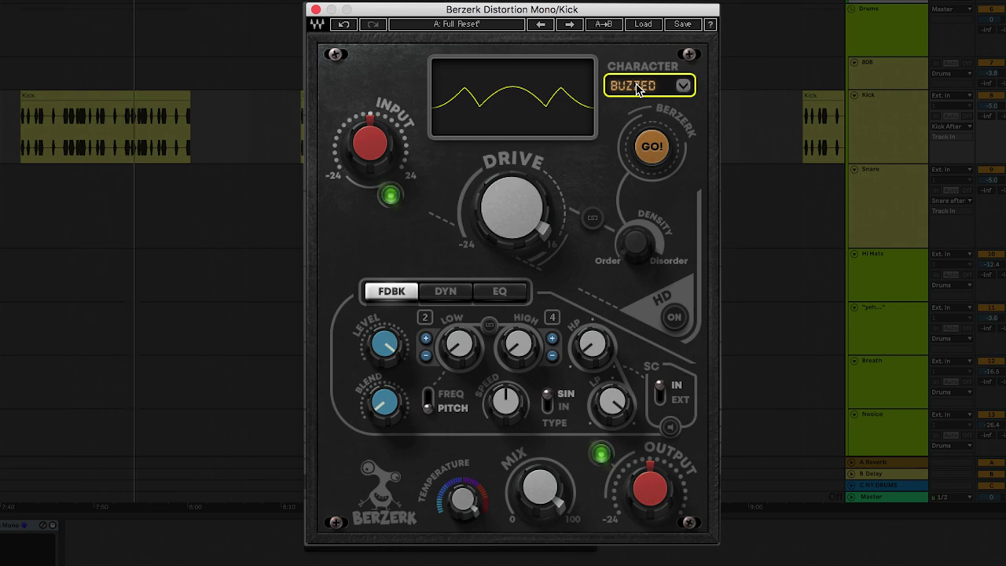
scroll(638, 90, "down", 1)
scroll(639, 90, "down", 1)
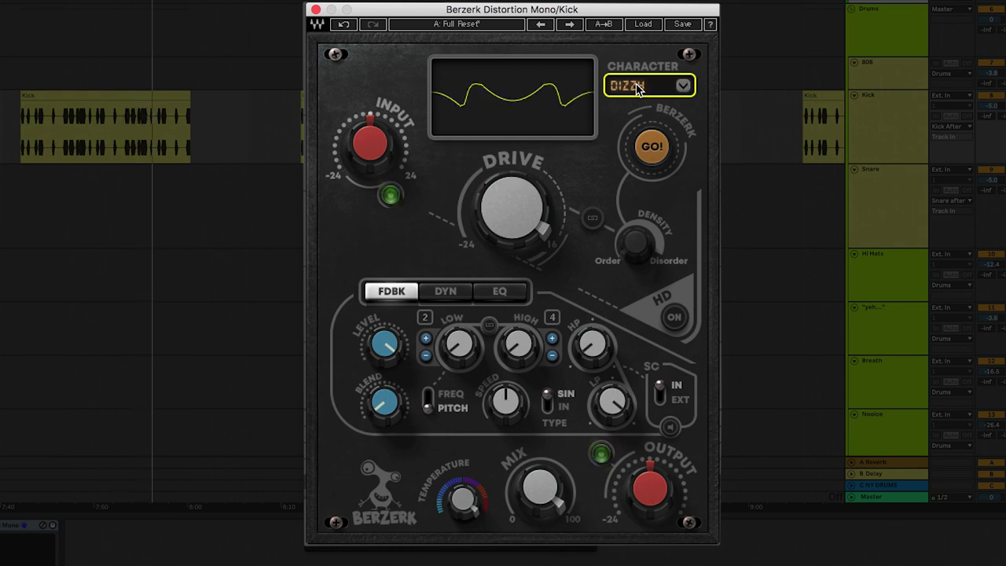
scroll(660, 86, "down", 1)
left_click(681, 86)
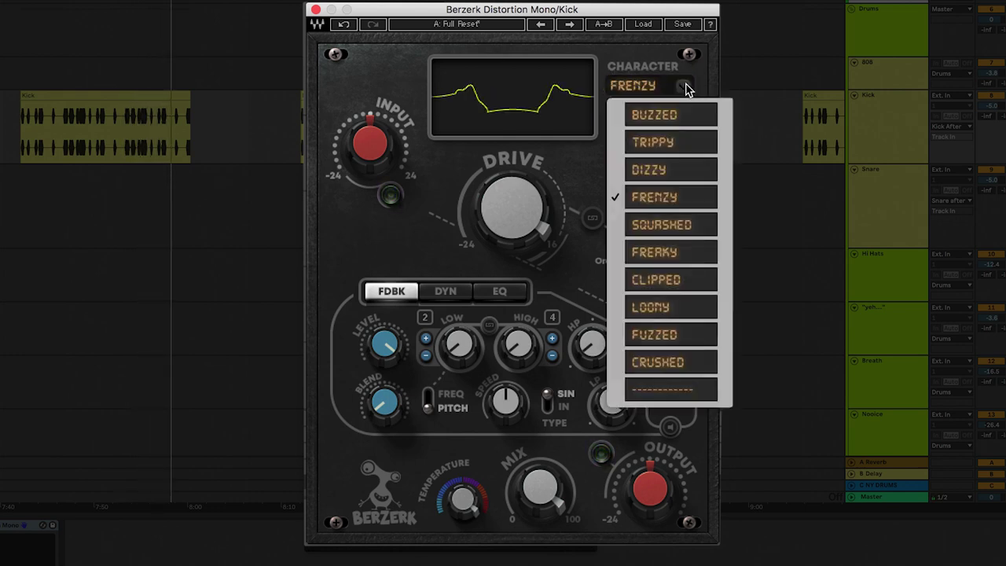
left_click(653, 149)
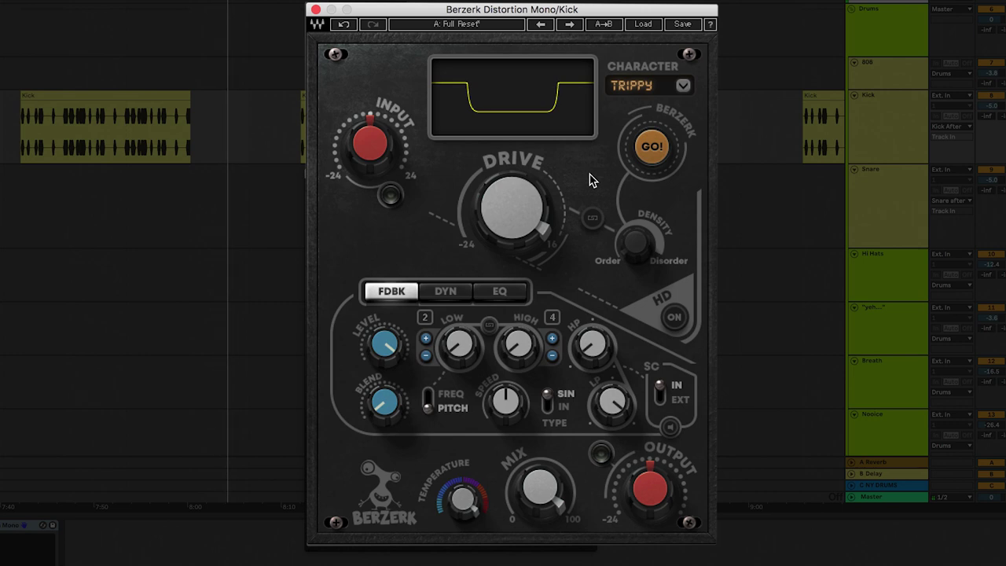
Step: Lower the Drive on the Kick to slightly above its midpoint and set the EQ's LOW gain to 1.8
left_click_drag(544, 193, 515, 245)
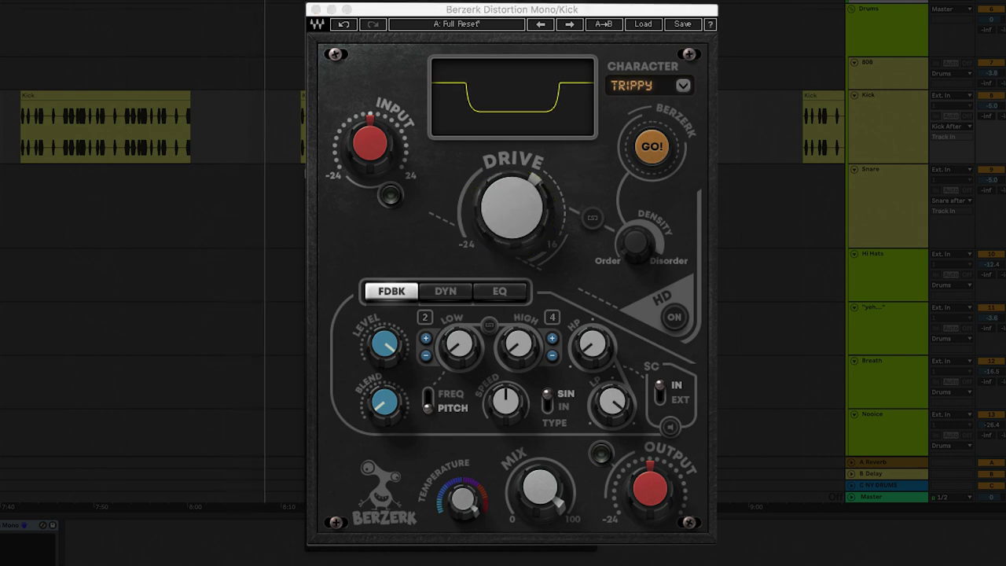
left_click(505, 299)
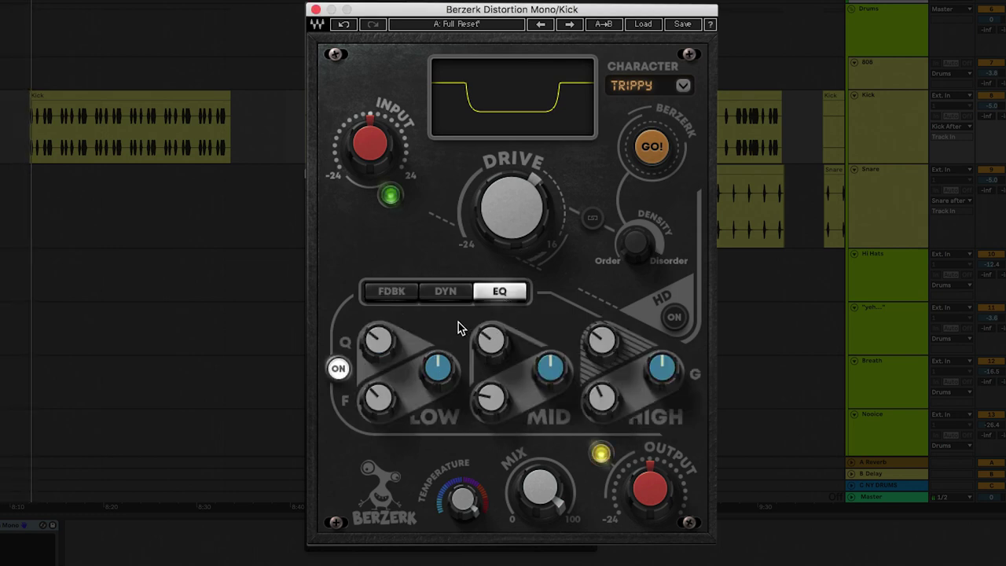
left_click_drag(438, 368, 437, 376)
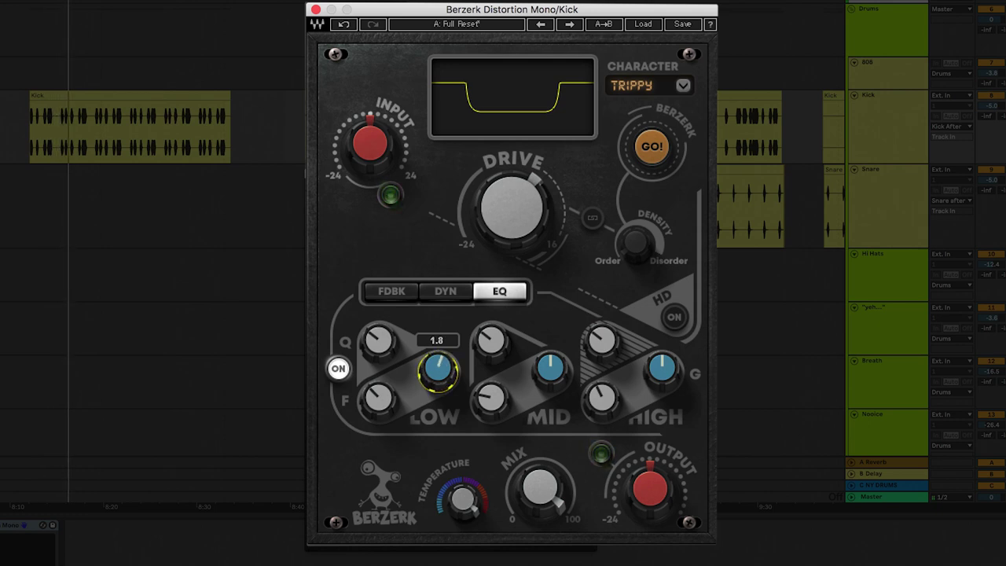
Step: Lower the EQ's MID frequency with the MID gain boosted, and bring the MID gain down into a cut
left_click_drag(551, 369, 550, 350)
mouse_move(491, 399)
left_mouse_down()
mouse_move(492, 376)
mouse_move(491, 408)
left_mouse_up()
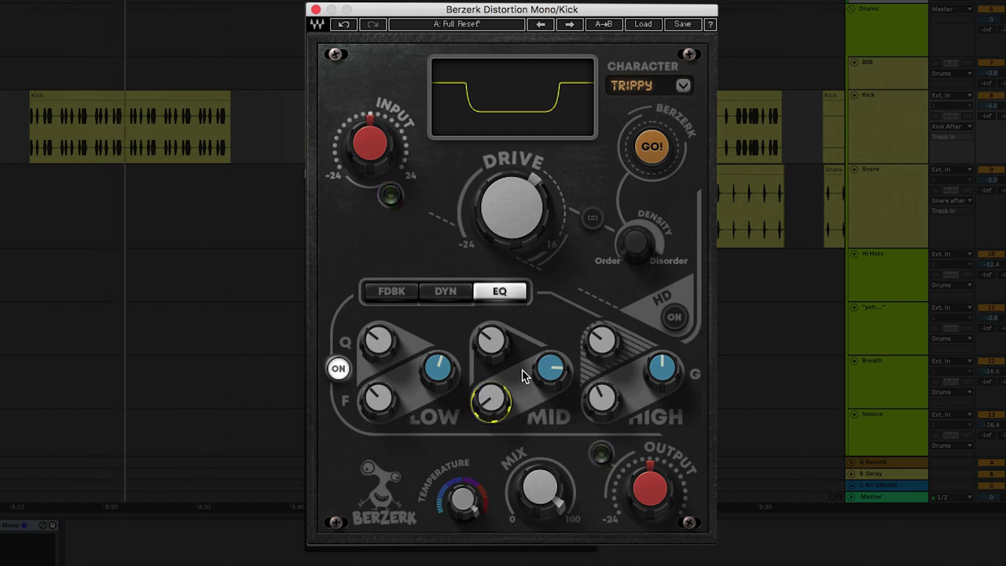
left_click_drag(551, 370, 551, 390)
Step: Try the EQ's HIGH gain at 5.5, lower the HIGH Q, and reduce the HIGH gain to a slight boost
left_click_drag(662, 369, 662, 360)
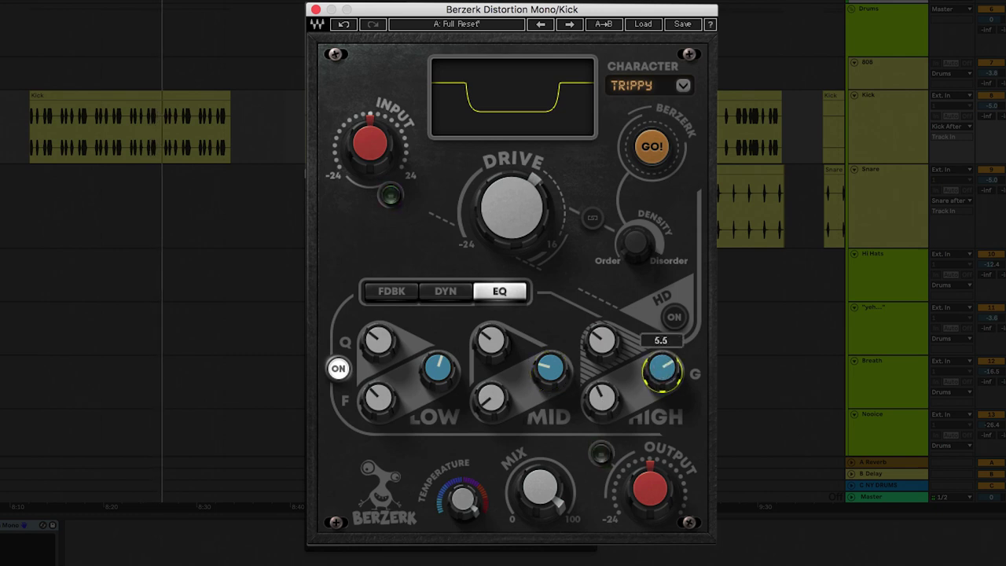
left_click(601, 341)
left_click_drag(602, 340, 601, 354)
left_click_drag(662, 368, 662, 392)
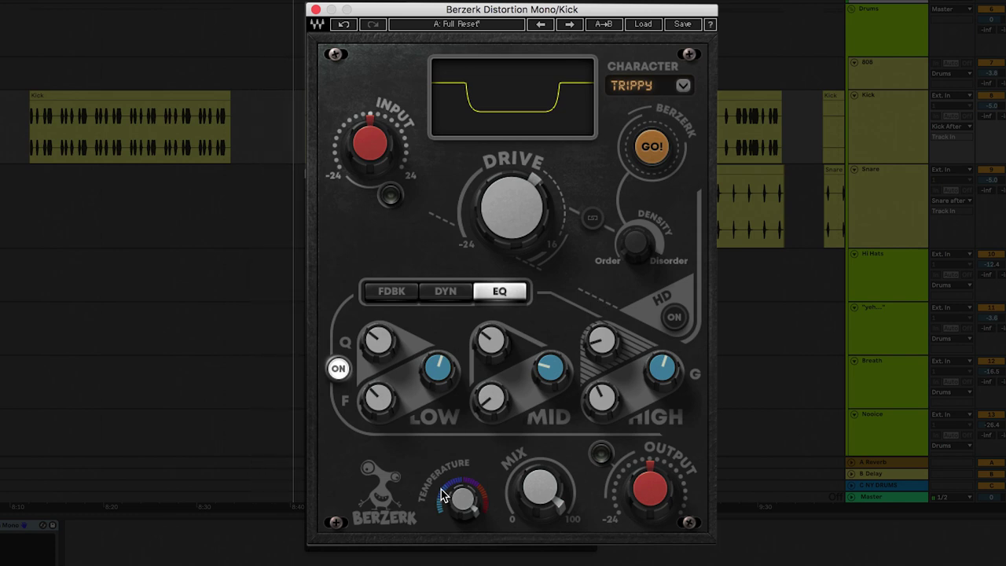
Step: Lower the Temperature from its maximum
mouse_move(468, 511)
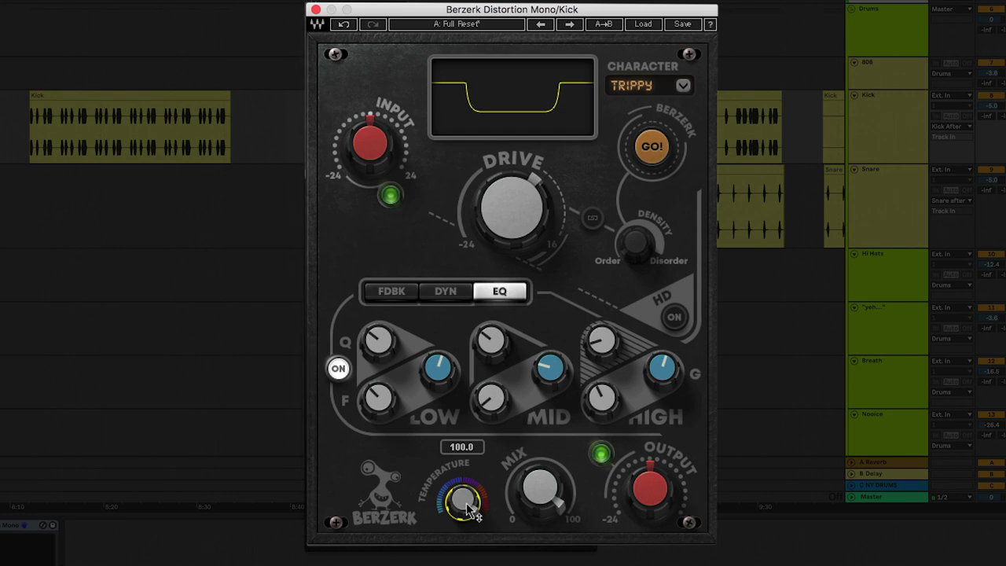
left_click_drag(463, 501, 463, 562)
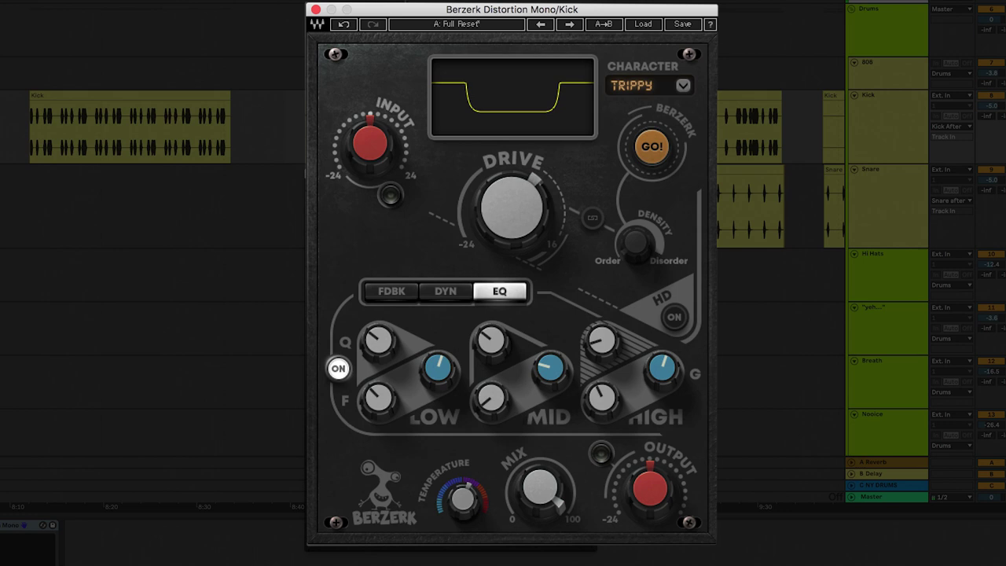
Step: Lower the Mix on the Kick's distortion to about 38
scroll(153, 251, "right", 7)
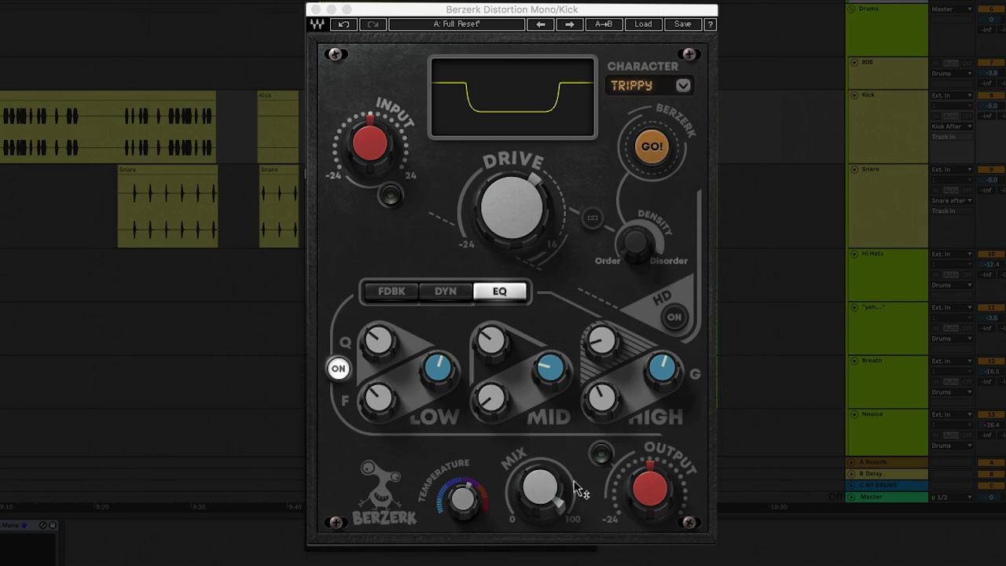
mouse_move(546, 489)
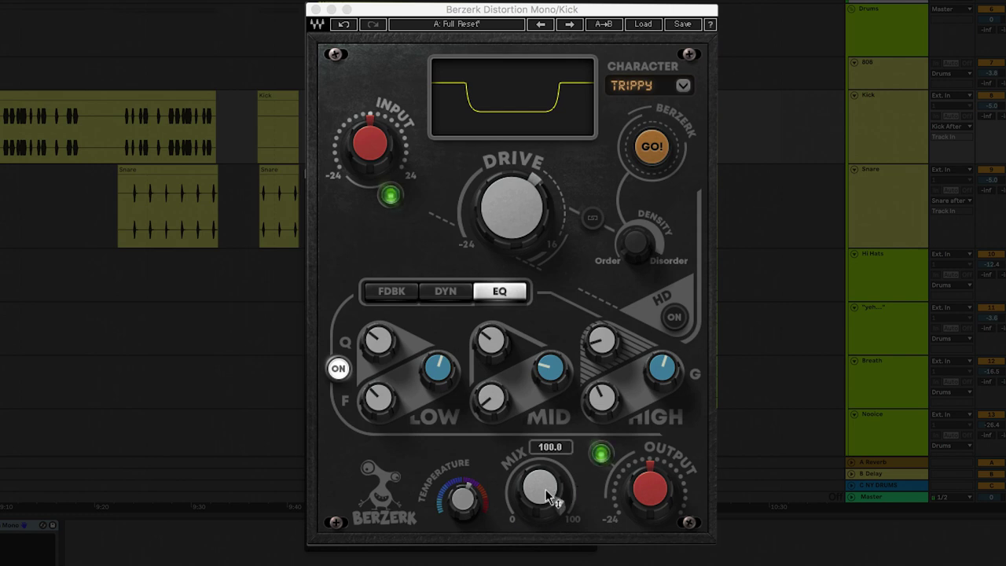
left_click_drag(545, 489, 545, 551)
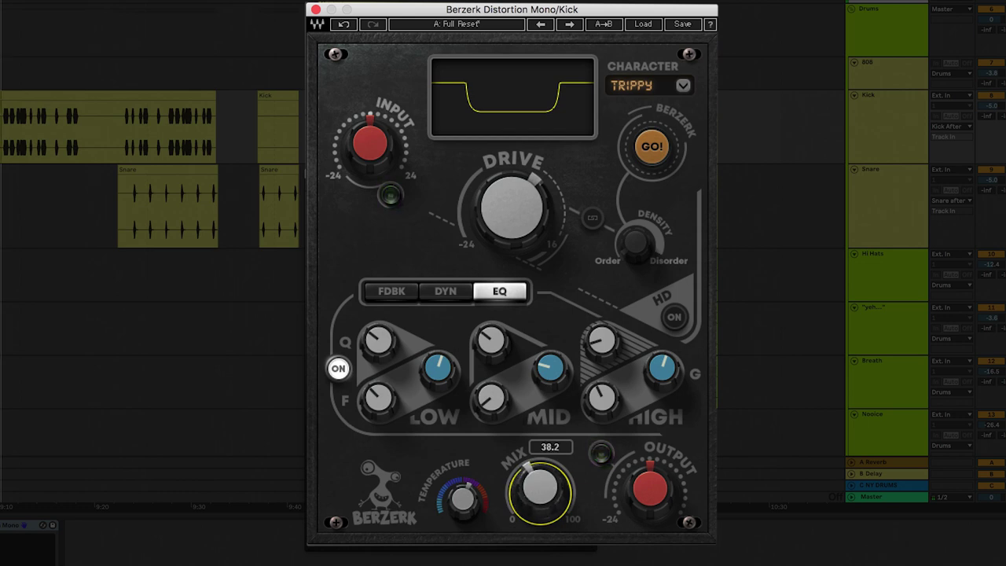
mouse_move(540, 489)
left_mouse_down()
mouse_move(540, 473)
mouse_move(540, 491)
left_mouse_up()
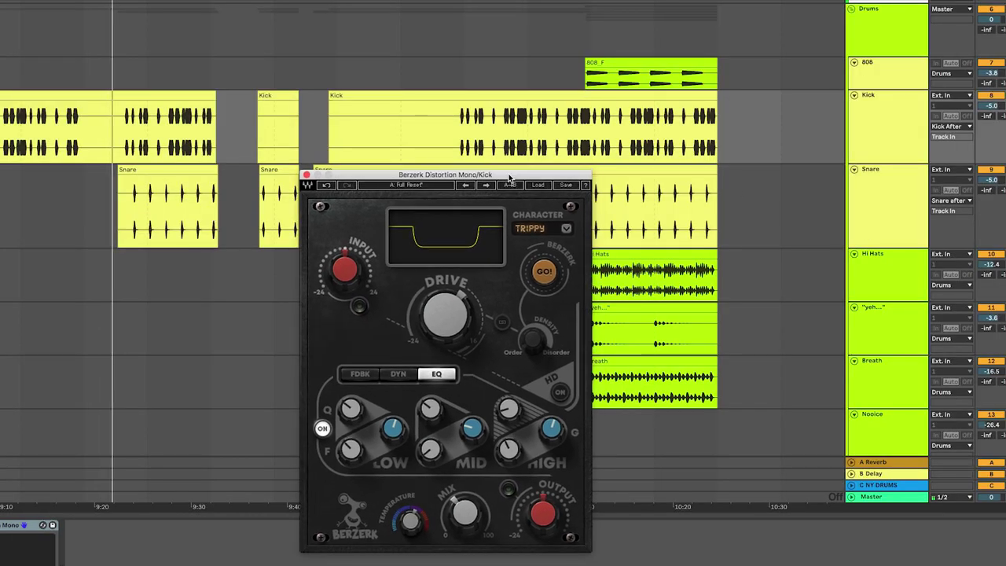
Step: Move the Kick's plugin window aside, select the Snare track and bring up its Berzerk Distortion window
left_click_drag(518, 169, 264, 108)
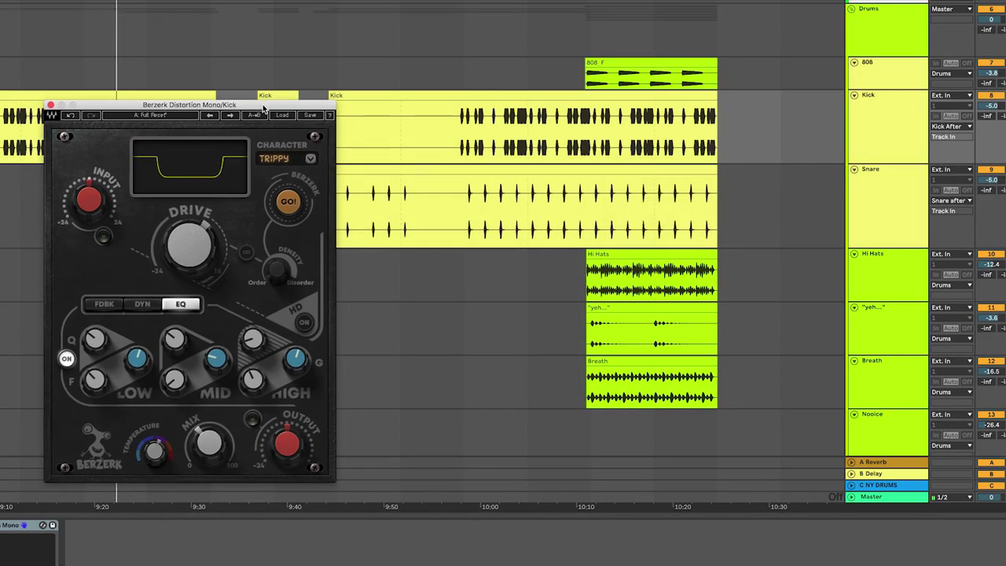
left_click(924, 198)
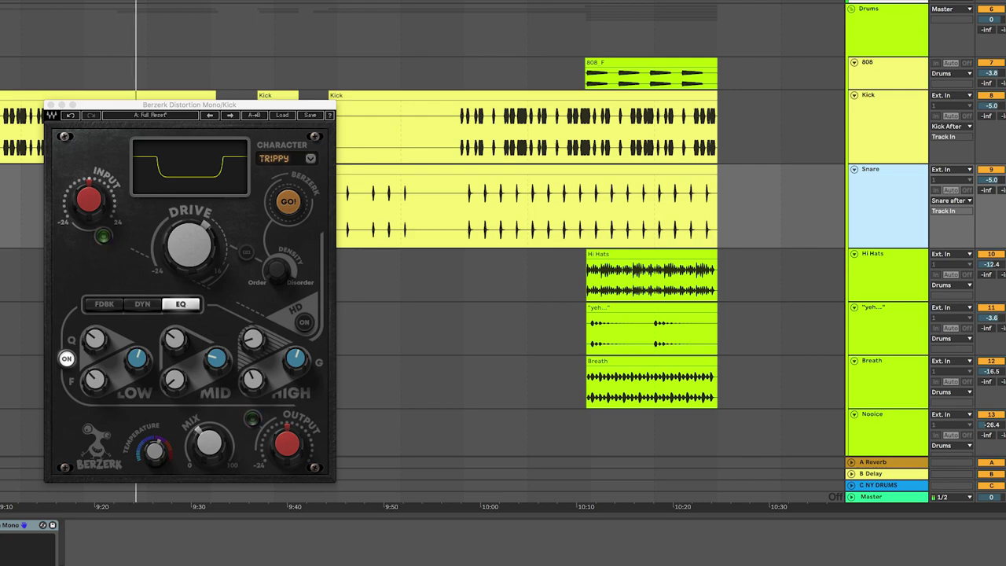
left_click_drag(561, 77, 524, 109)
Step: Cycle the Snare's Character through LOOPY and FUZZED to CRUSHED
left_click(652, 162)
left_click(660, 164)
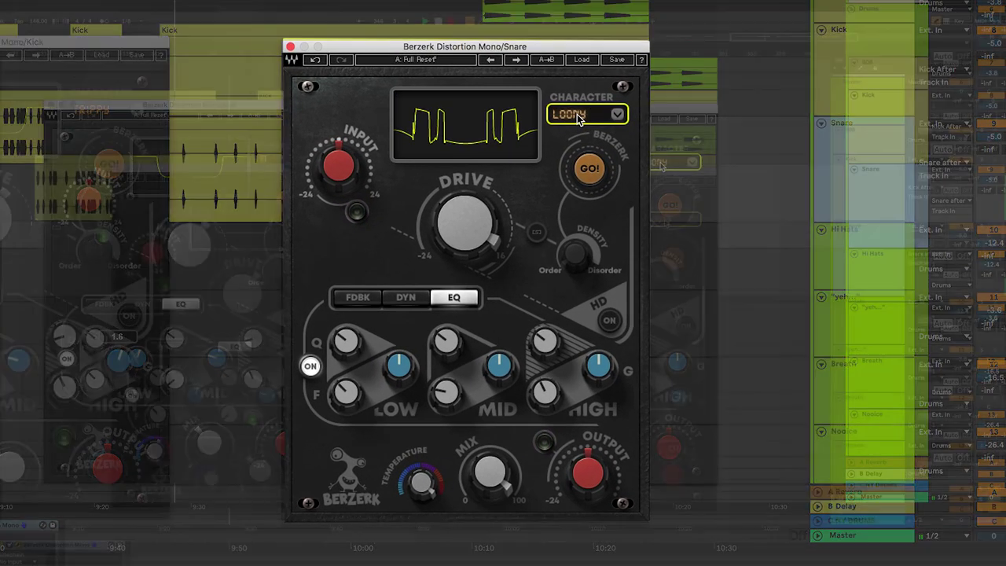
left_click(579, 116)
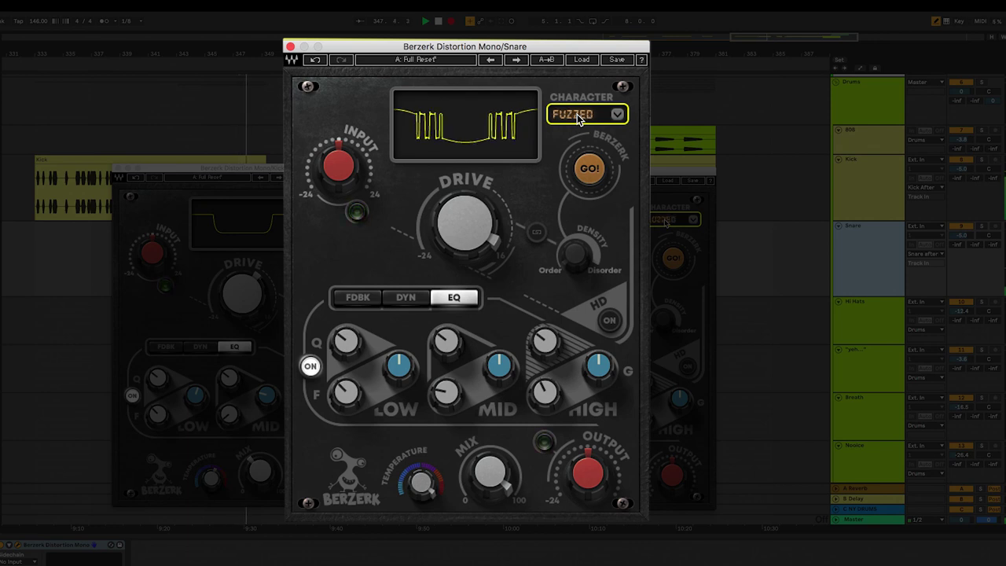
left_click(578, 116)
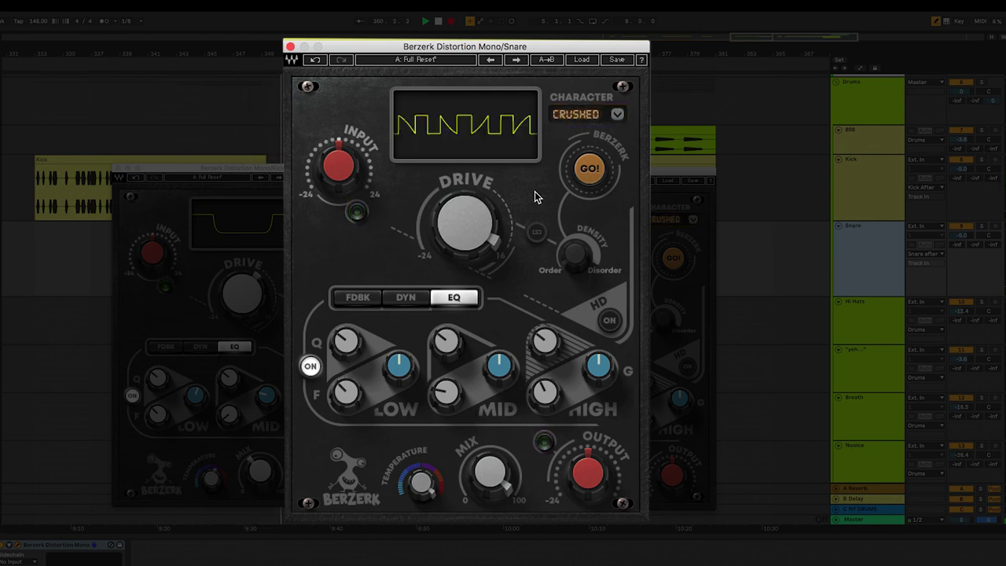
Step: Lower the Snare's Drive to around its midpoint and fine-tune its Temperature and Mix
left_click_drag(479, 225, 479, 261)
left_click_drag(472, 200, 471, 250)
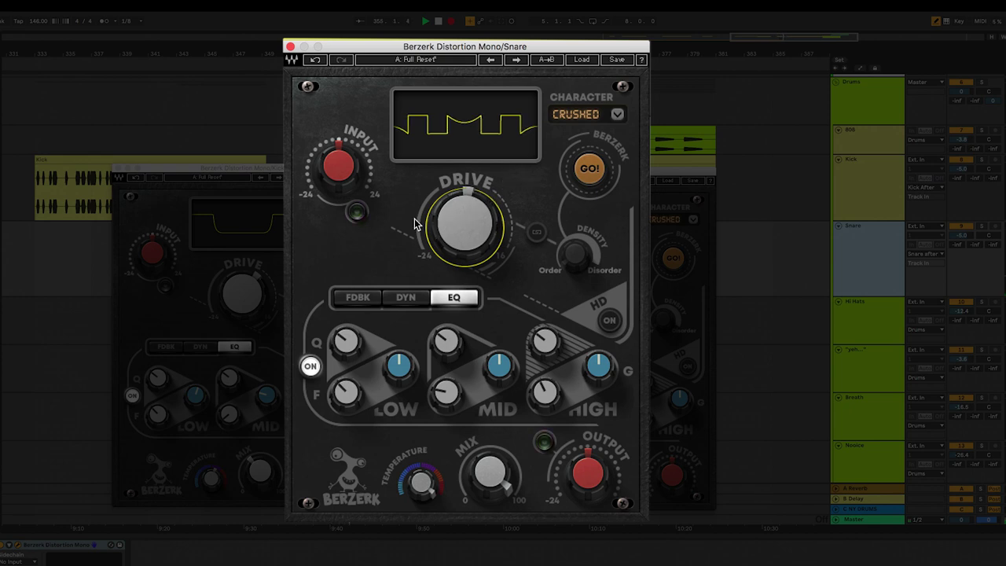
left_click_drag(422, 484, 422, 472)
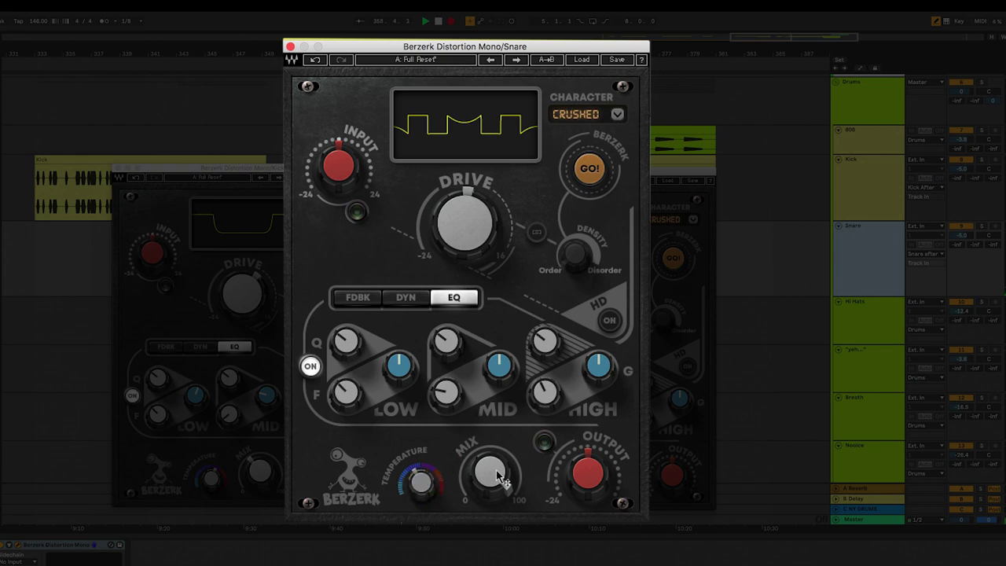
mouse_move(497, 476)
left_mouse_down()
mouse_move(497, 503)
mouse_move(497, 484)
left_mouse_up()
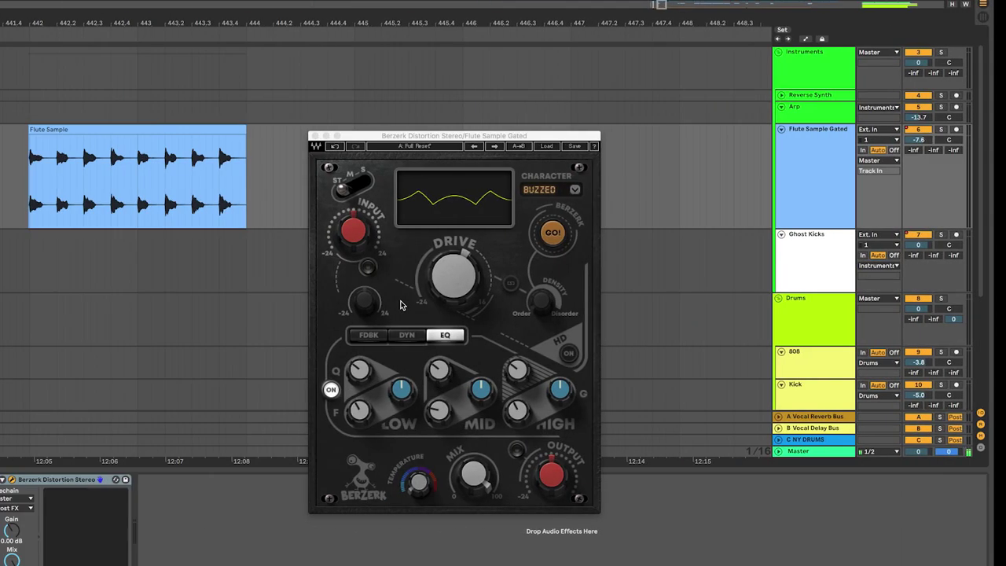
Step: Compare the ST, M and S processing modes on the Flute Sample Gated distortion, ending on S
left_click(189, 131)
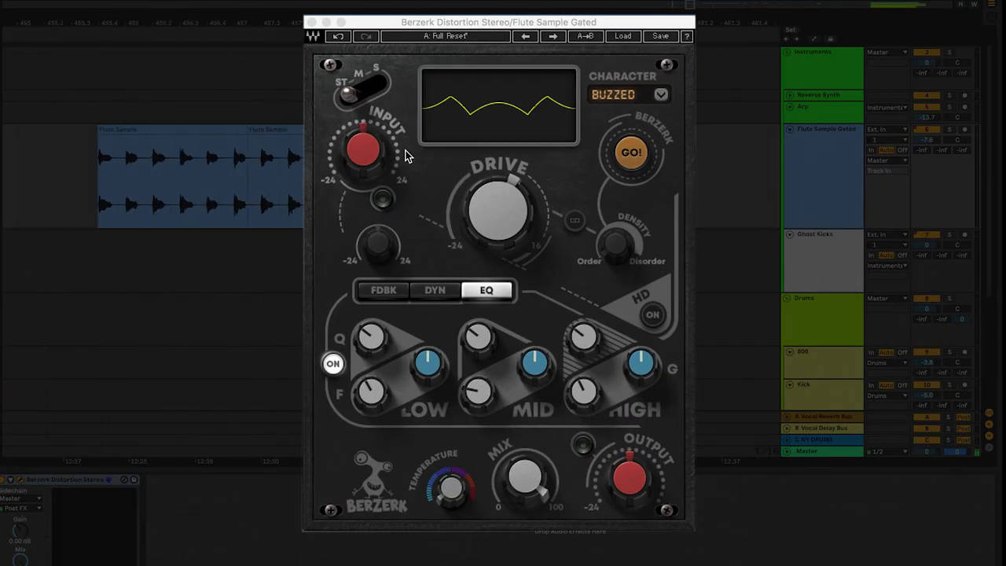
left_click(394, 163)
left_click(375, 158)
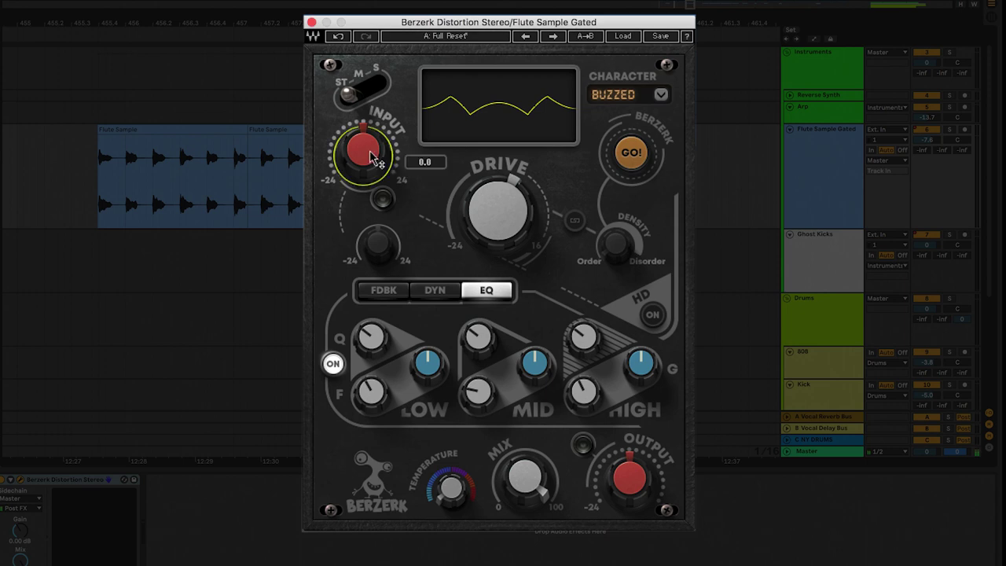
left_click(363, 99)
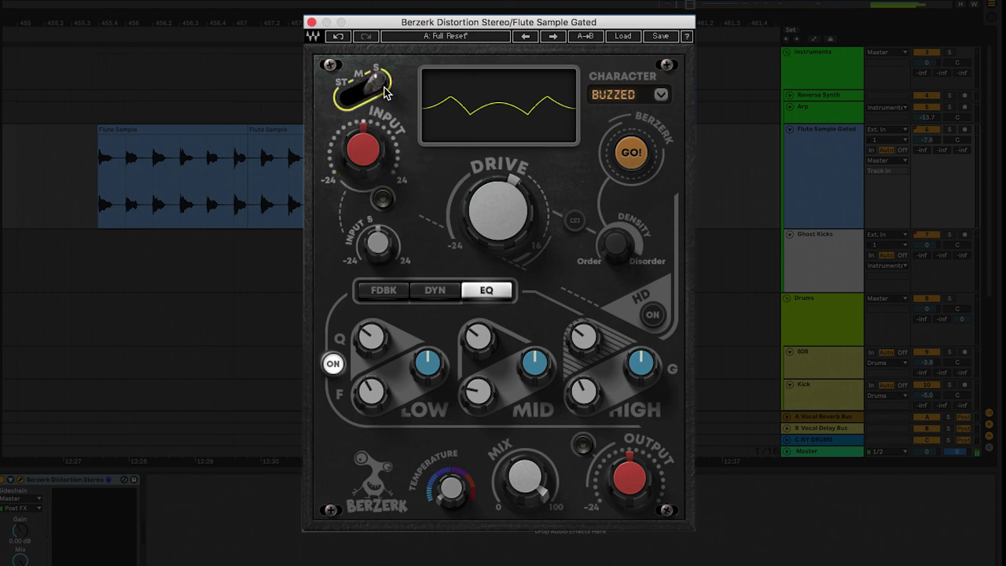
left_click(354, 103)
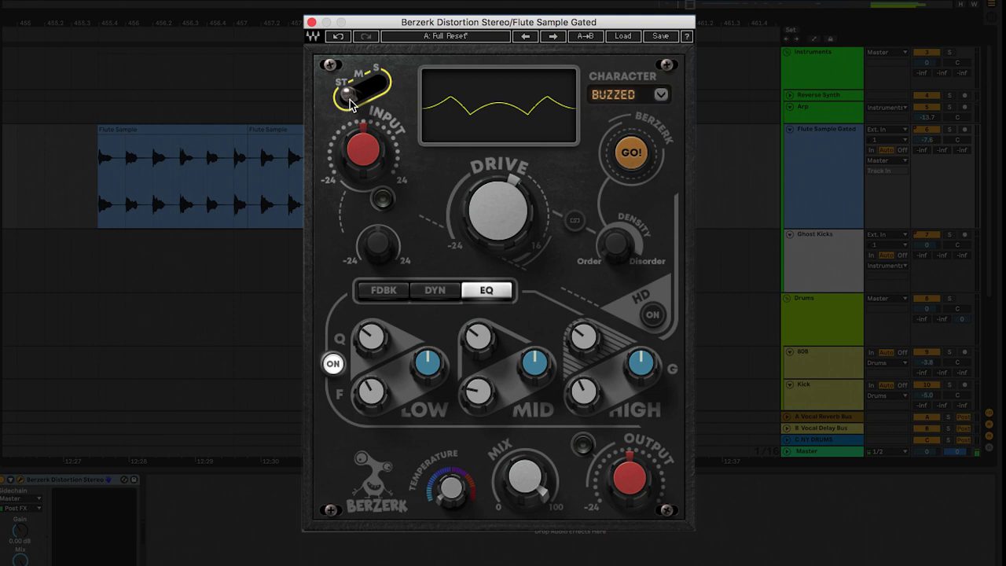
left_click(364, 93)
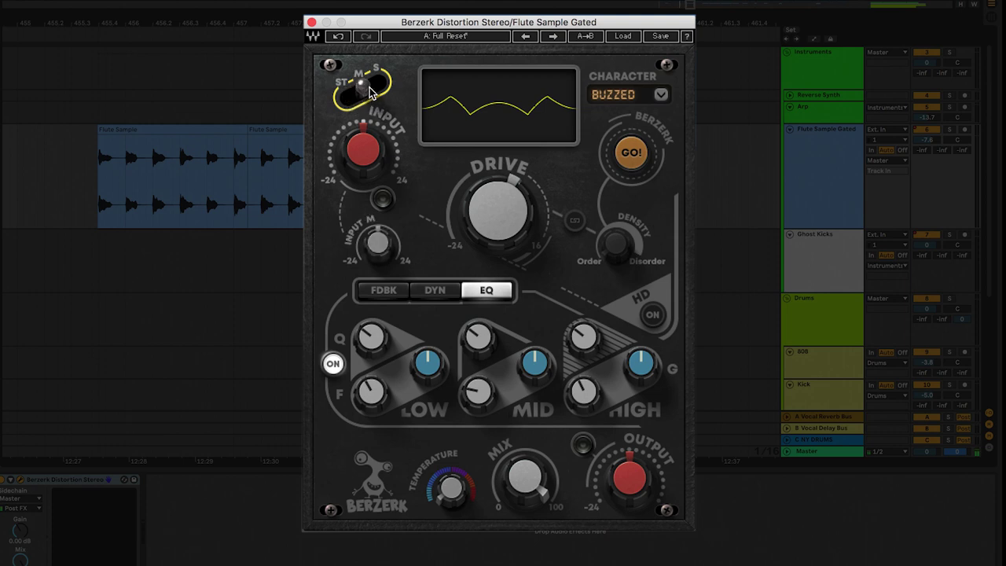
left_click(382, 86)
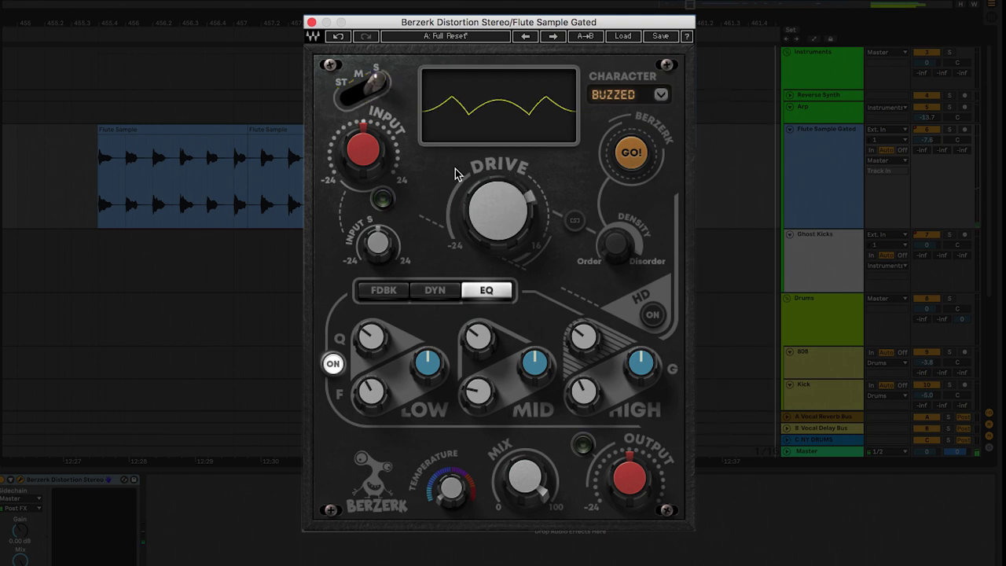
Step: Open the Flute Sample Gated distortion's dynamics section, try RIDER mode and return it to DYN with the direction on DOWN
left_click(708, 4)
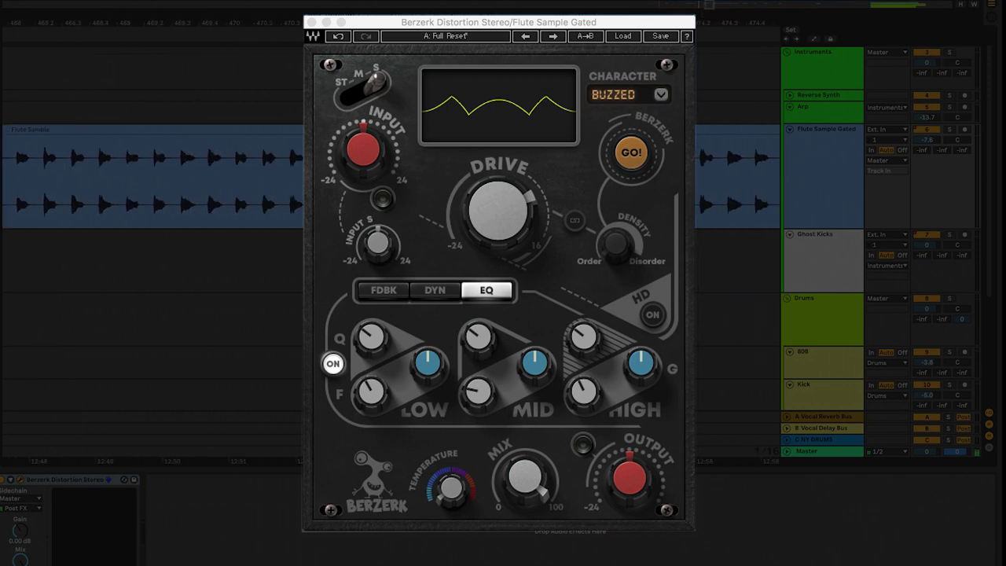
left_click(376, 230)
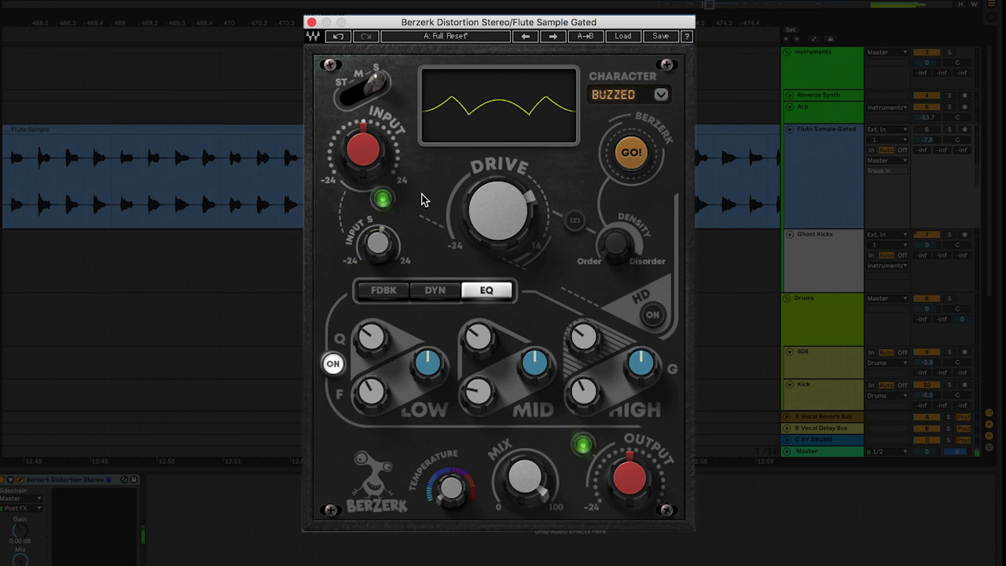
left_click(423, 292)
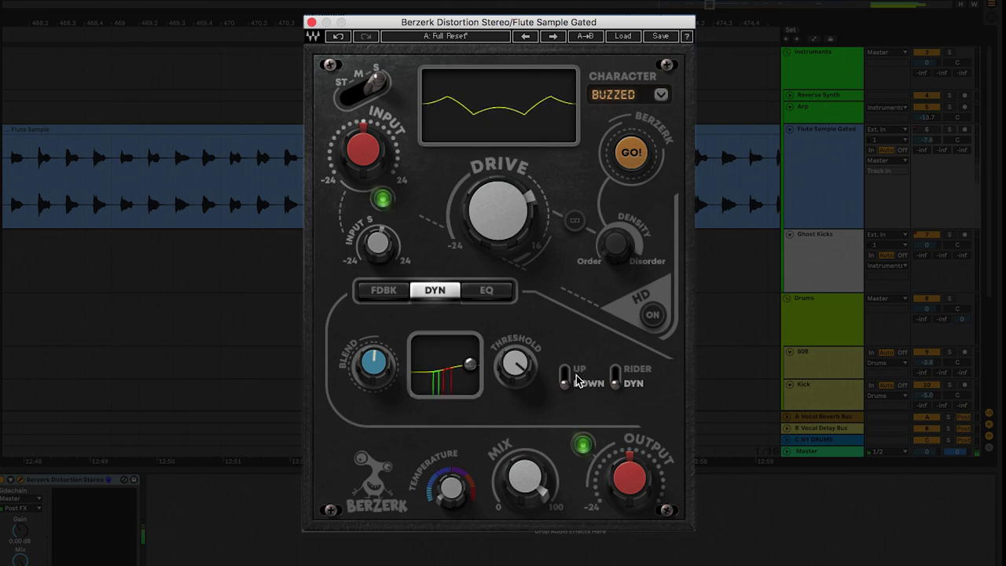
left_click(615, 376)
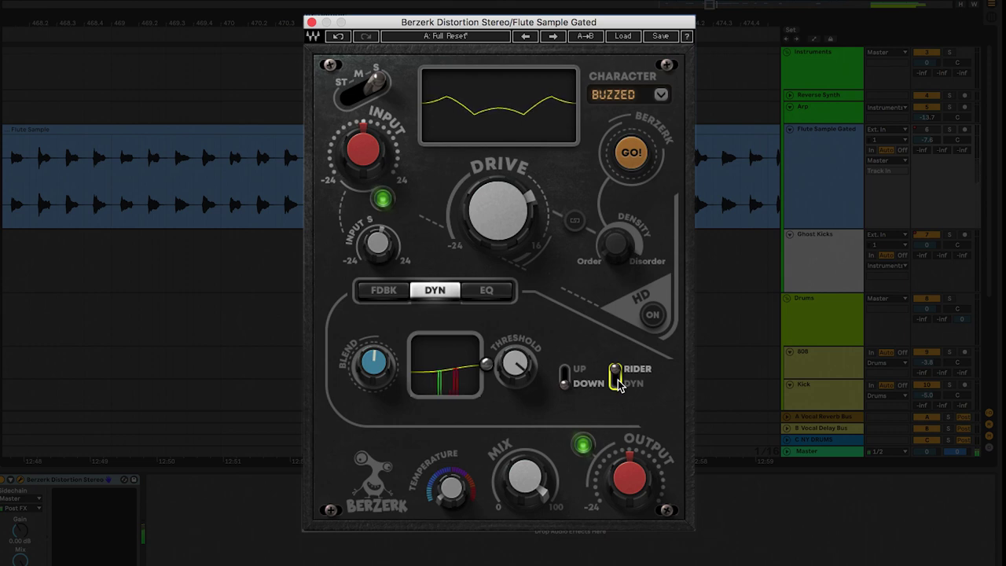
left_click(565, 378)
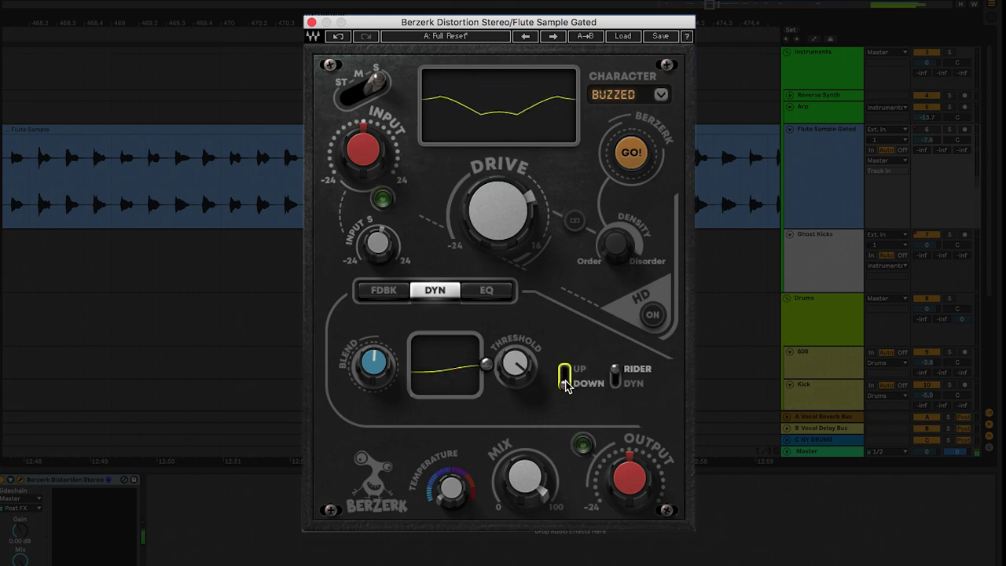
left_click(616, 378)
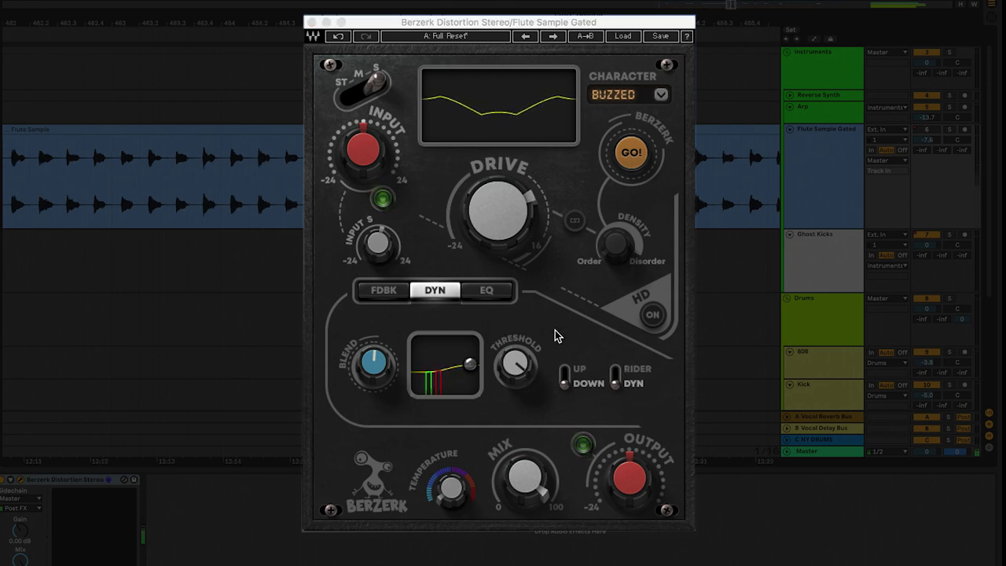
Step: Lower the dynamics Threshold to 0.0 and raise it to 88.1 in DOWN mode
left_click(517, 366)
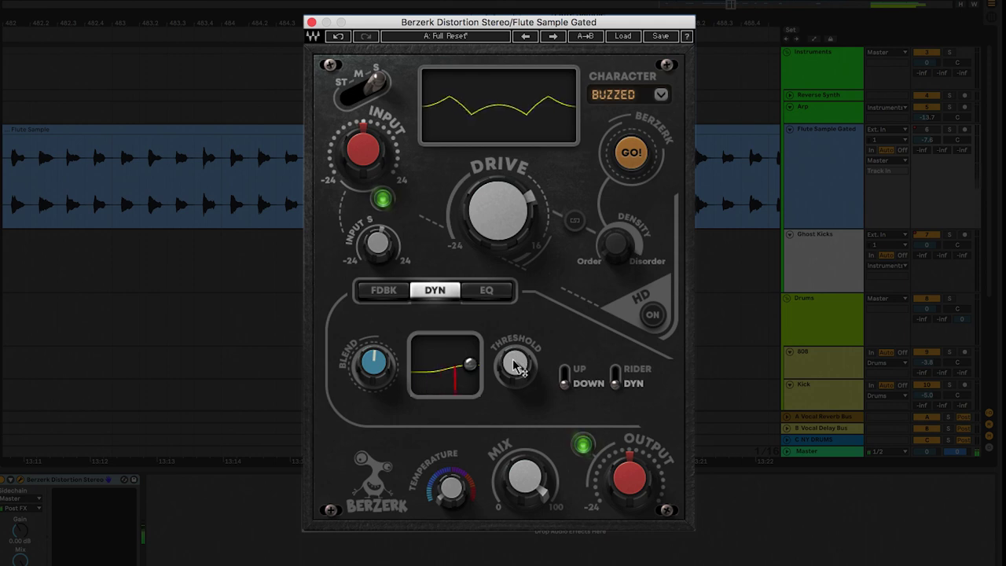
mouse_move(516, 366)
left_click_drag(516, 365, 516, 446)
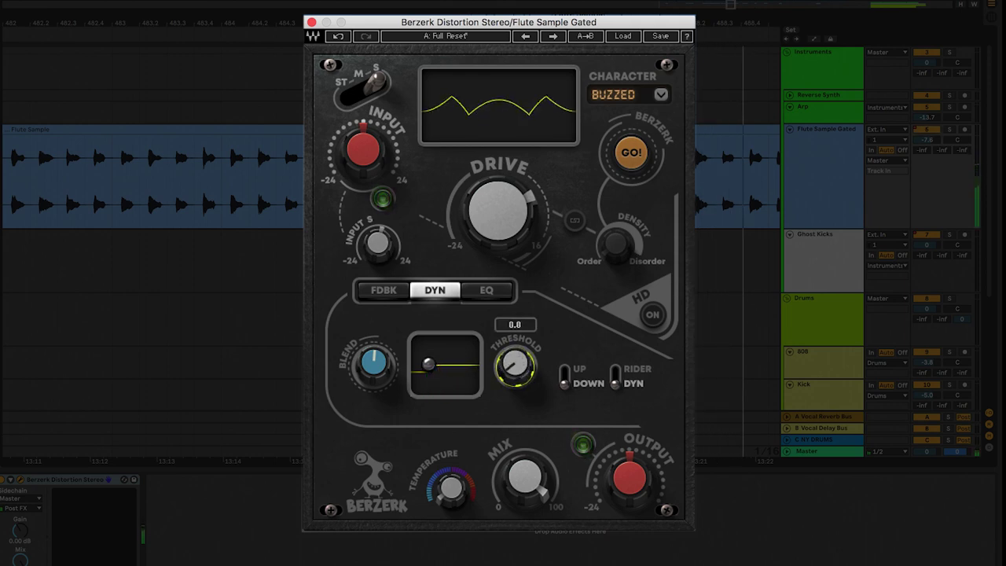
left_click_drag(517, 404, 517, 360)
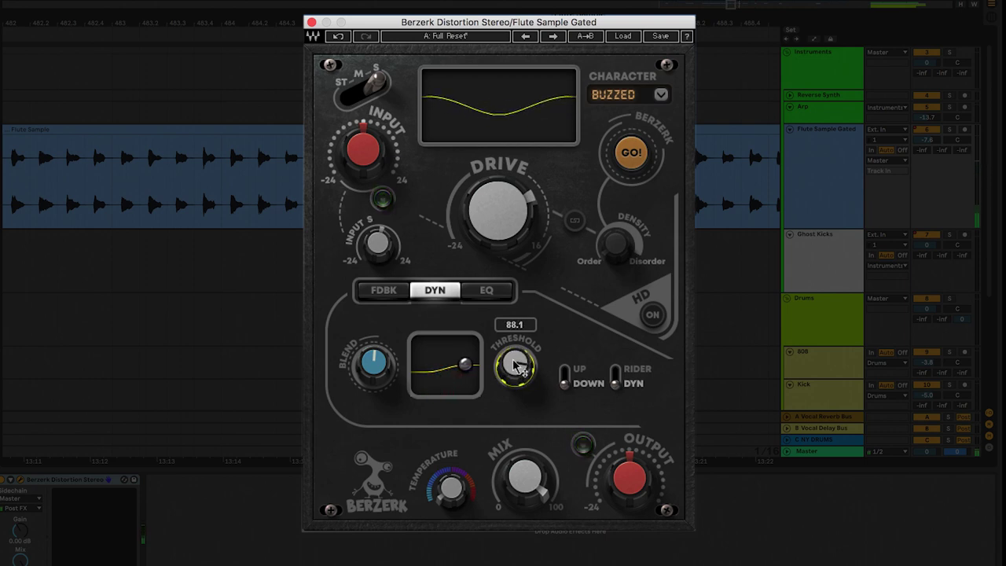
Step: Try the dynamics in the UP direction, lower the Threshold, and return the direction to DOWN
left_click(565, 377)
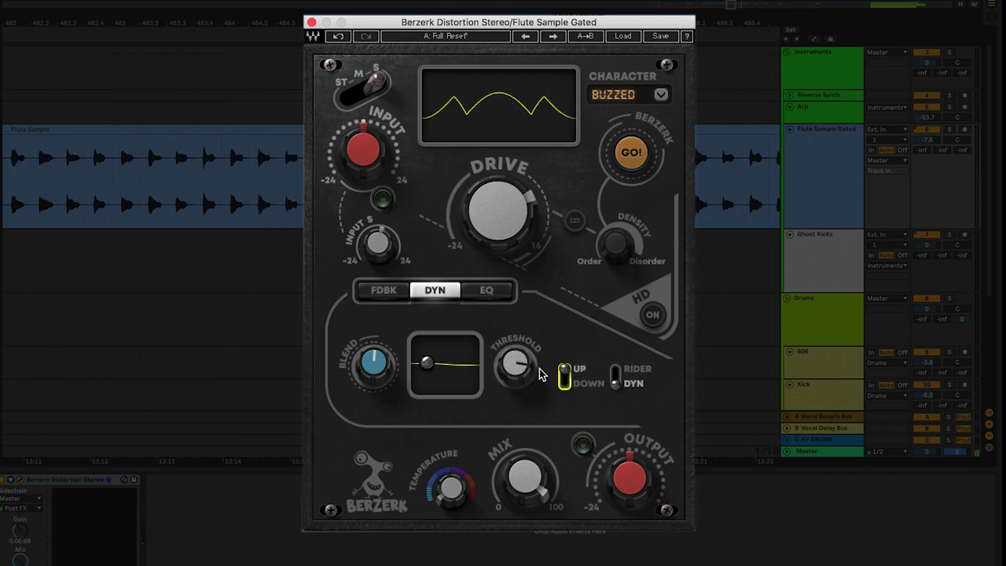
mouse_move(521, 365)
left_mouse_down()
mouse_move(515, 387)
mouse_move(515, 338)
mouse_move(515, 366)
left_mouse_up()
left_click(566, 385)
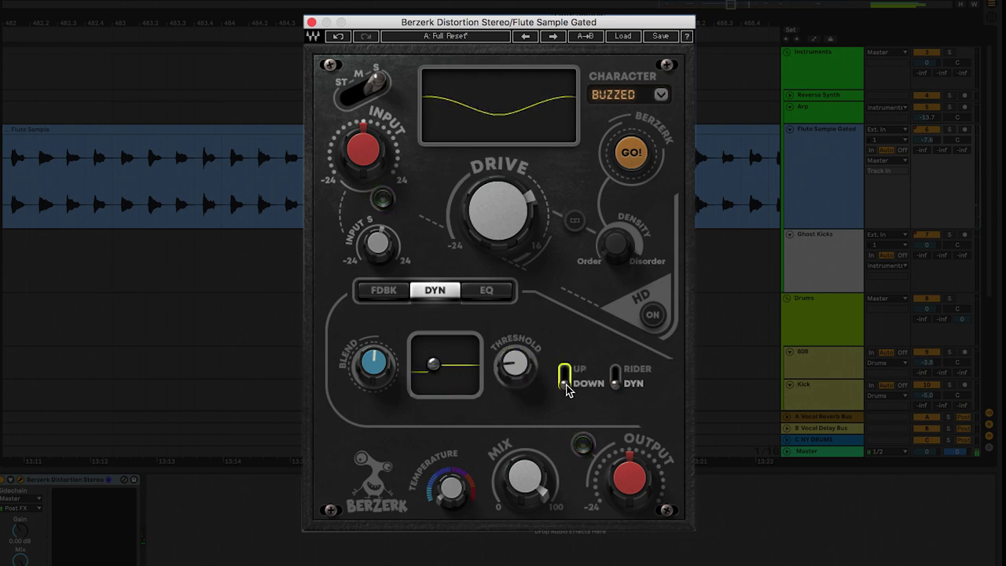
Step: Switch the dynamics to RIDER and UP, taking the Threshold to 0.0 and raising it partway
left_click(617, 377)
mouse_move(515, 360)
mouse_move(517, 365)
left_mouse_down()
mouse_move(517, 293)
mouse_move(517, 380)
left_mouse_up()
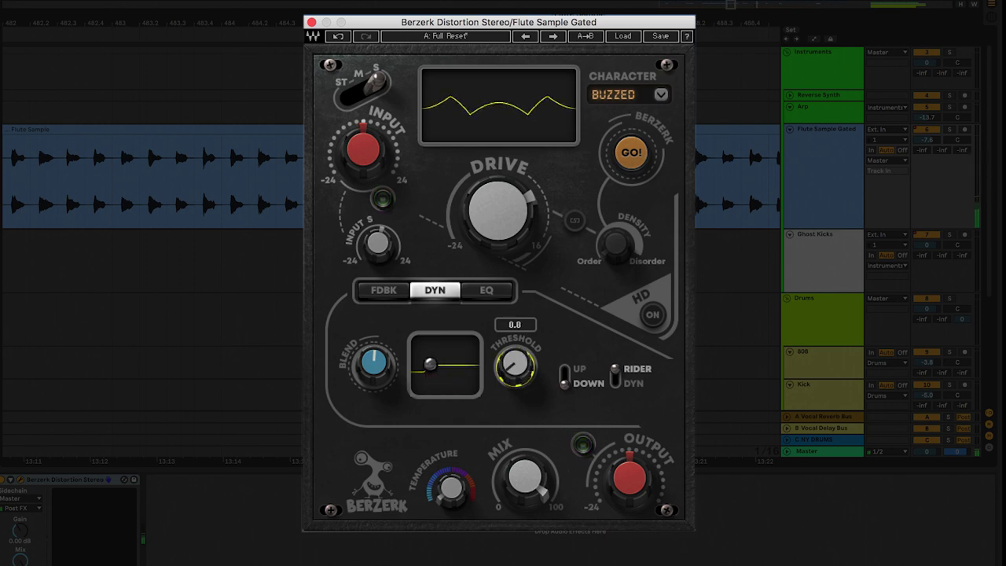
left_click(566, 378)
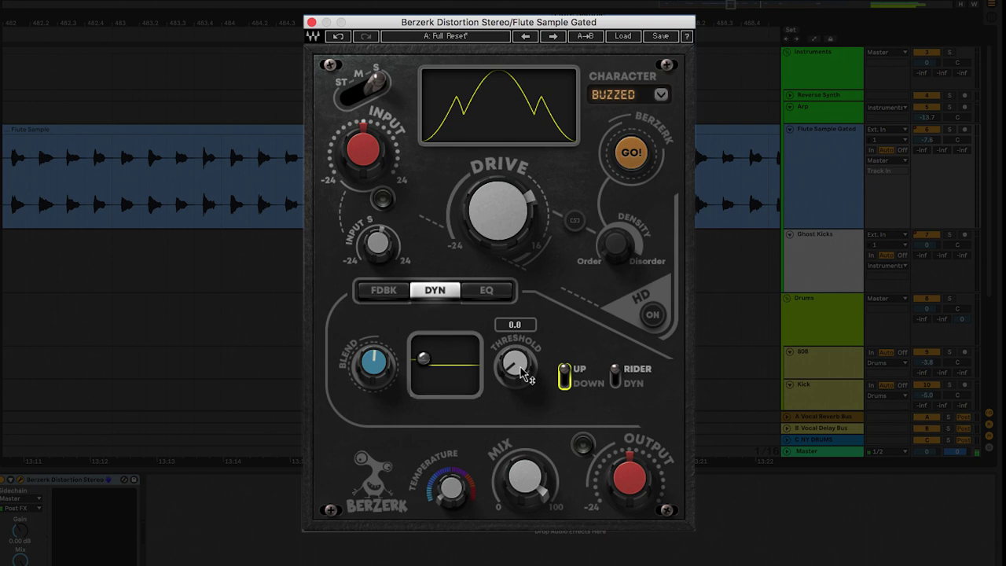
mouse_move(524, 376)
left_mouse_down()
mouse_move(525, 337)
mouse_move(524, 364)
left_mouse_up()
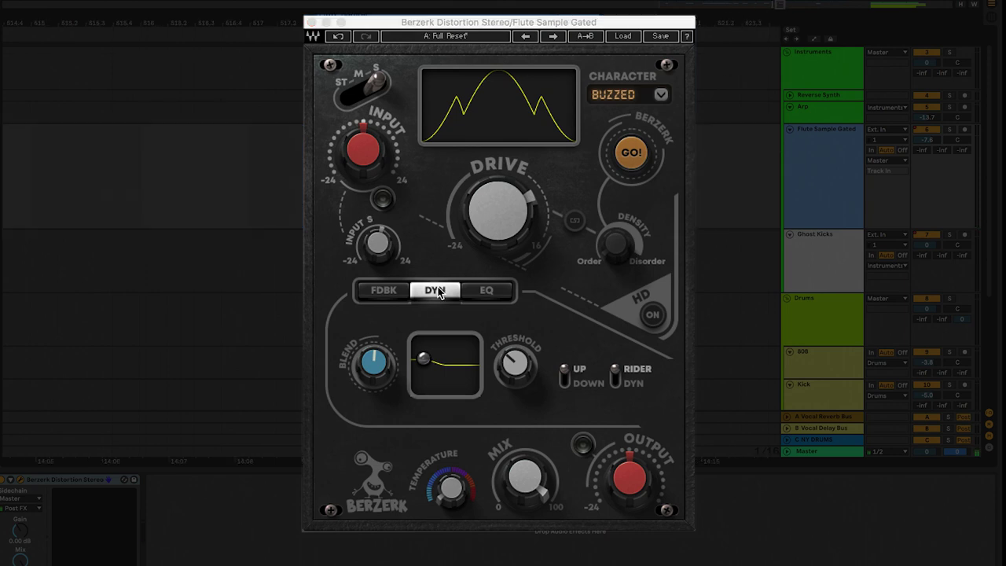
Step: Open the flute distortion's feedback section and deactivate the Ghost Kicks track
left_click(386, 293)
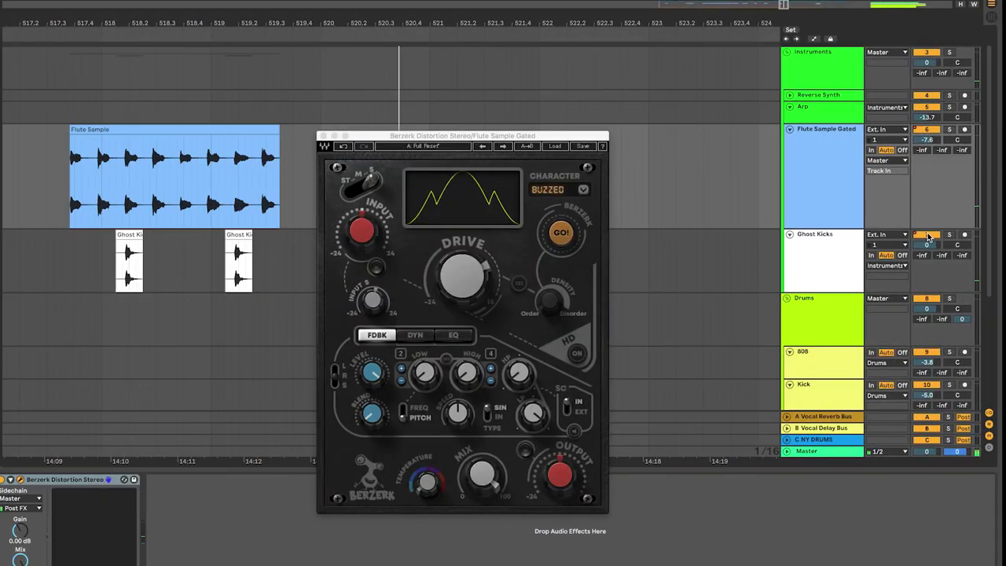
left_click(929, 237)
left_click(521, 269)
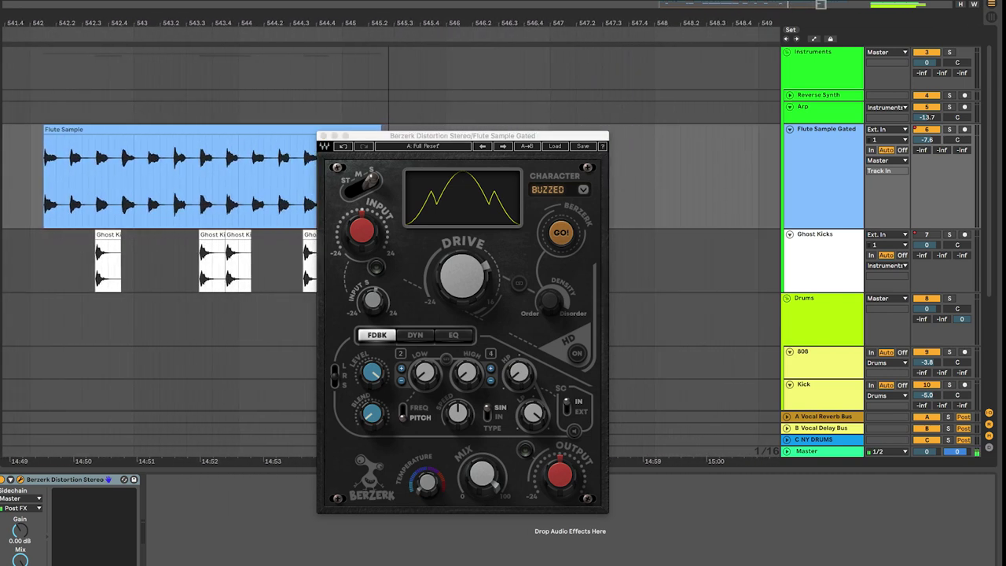
Step: Route Ghost Kicks into the Flute Sample Gated plugin's sidechain and switch the feedback SC source to EXT
scroll(157, 236, "right", 1)
scroll(158, 236, "down", 1)
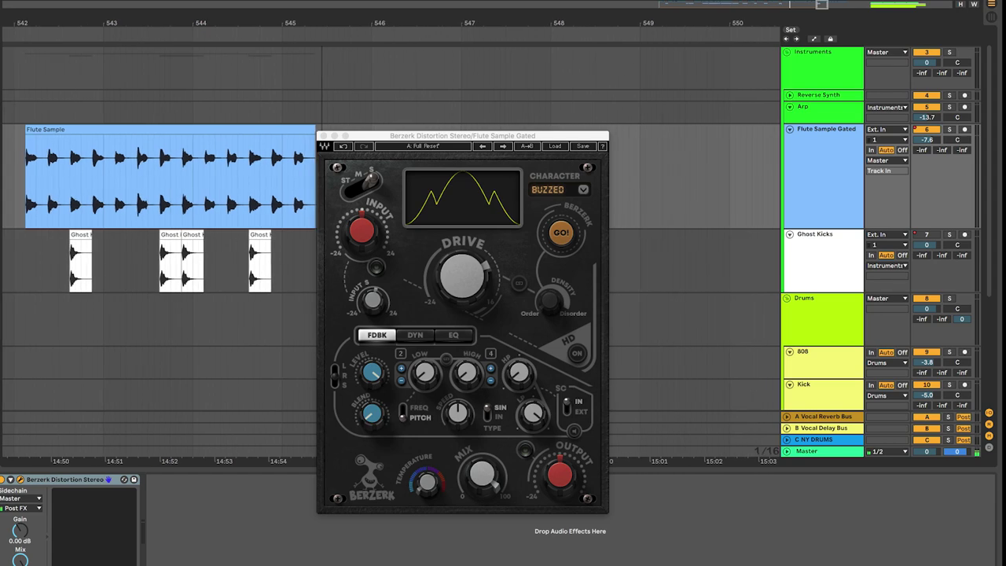
scroll(157, 236, "right", 1)
left_click(818, 202)
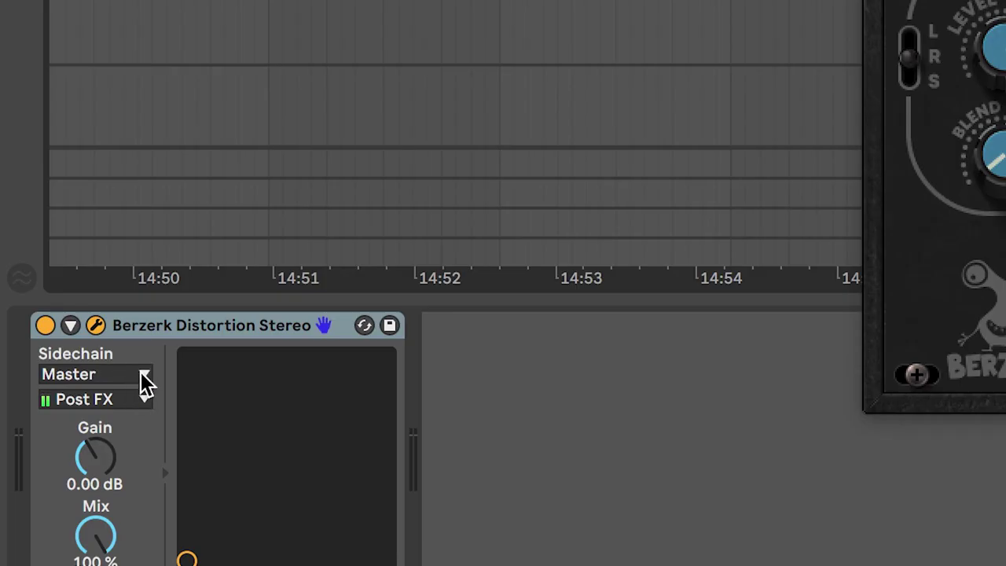
left_click(37, 499)
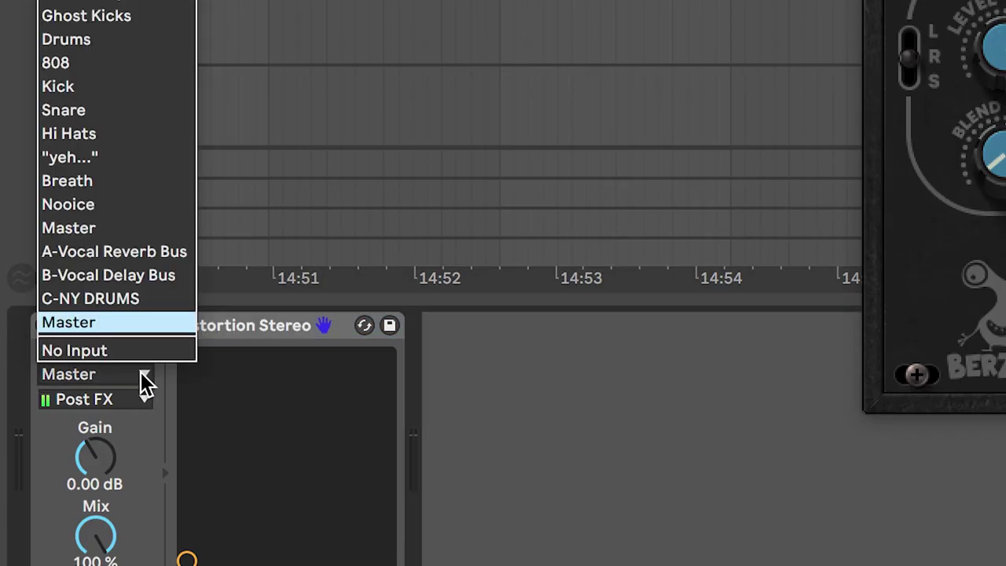
left_click(126, 27)
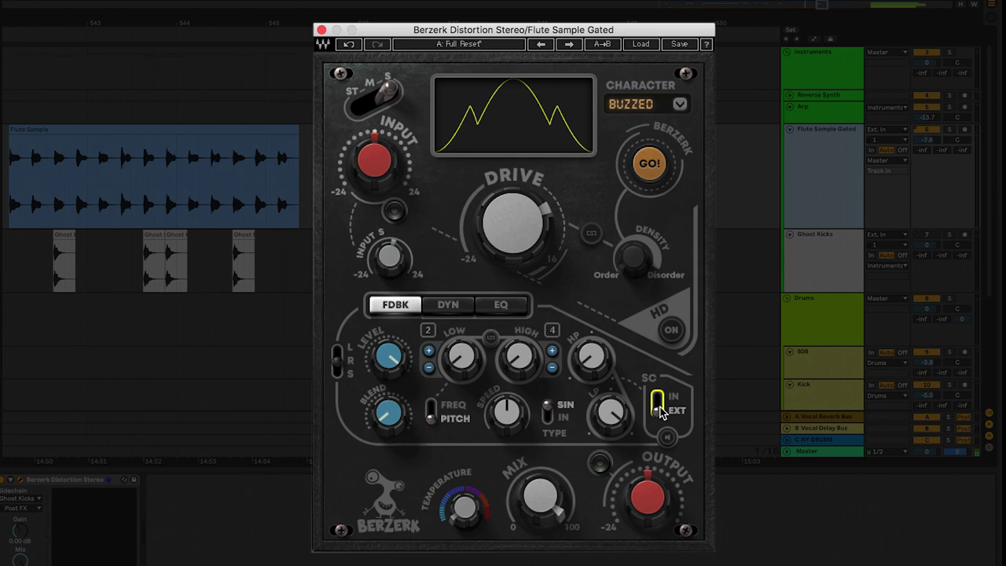
Step: Raise the feedback Blend above its midpoint and set the LOW number to 3 and the HIGH number to 1
left_click_drag(394, 425, 396, 408)
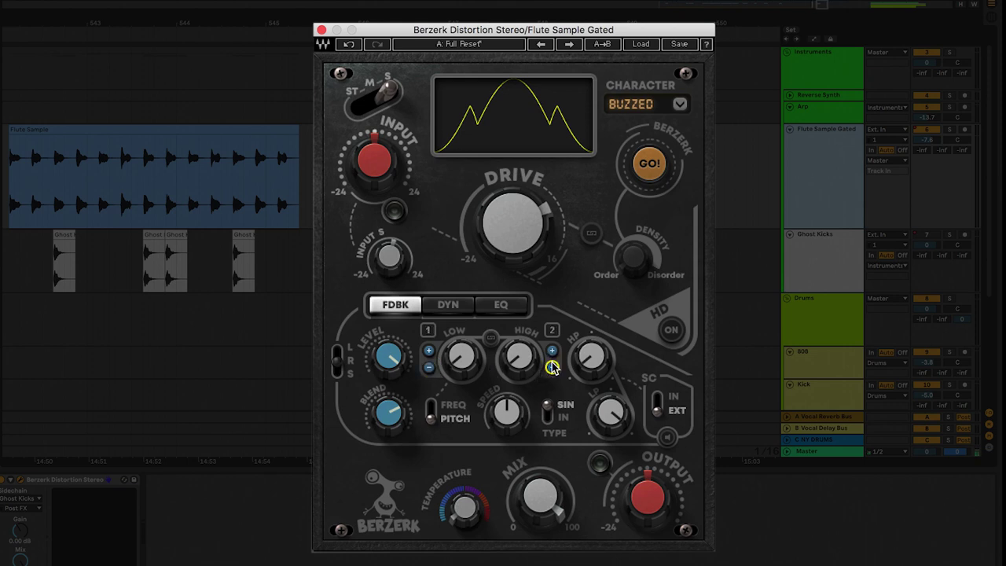
left_click(429, 351)
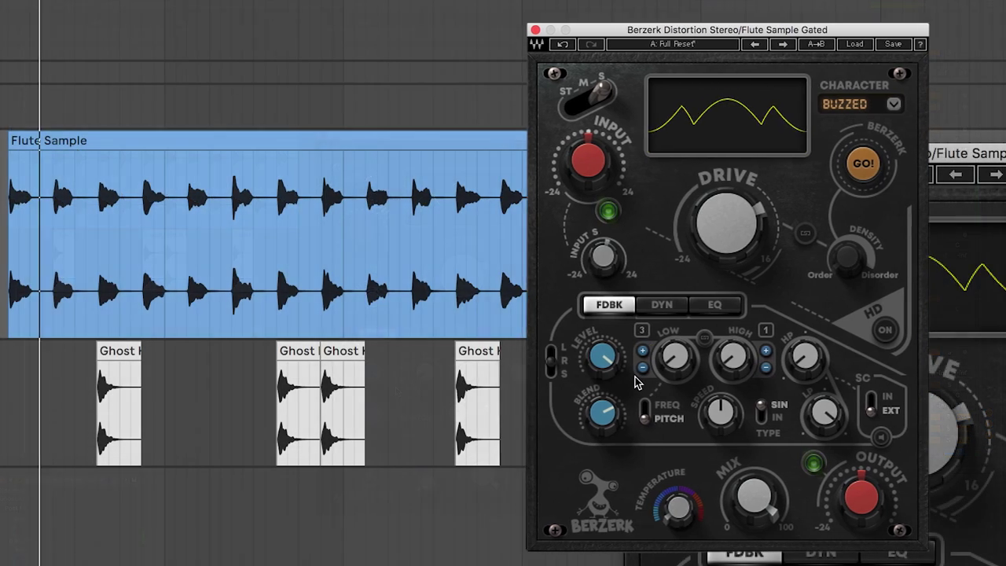